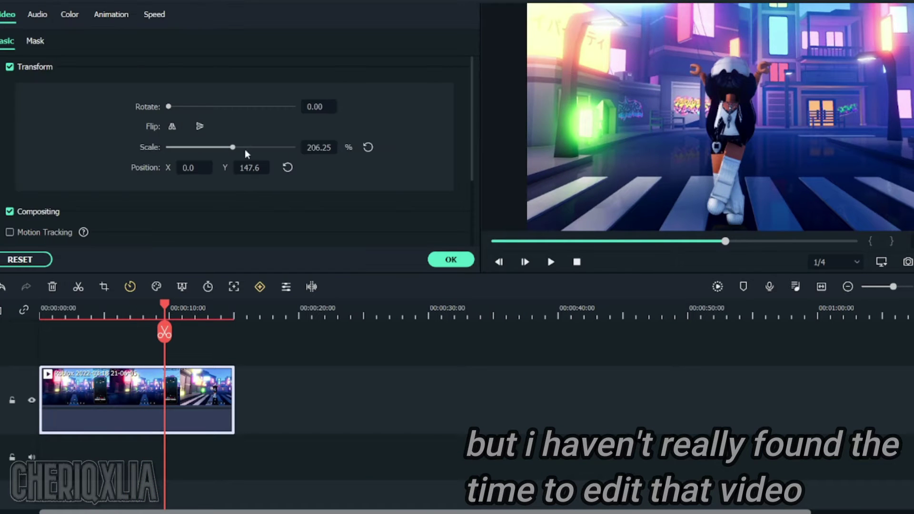
Step: Slightly reduce the scale of the Roblox clip in its transform settings
left_click_drag(244, 149, 241, 147)
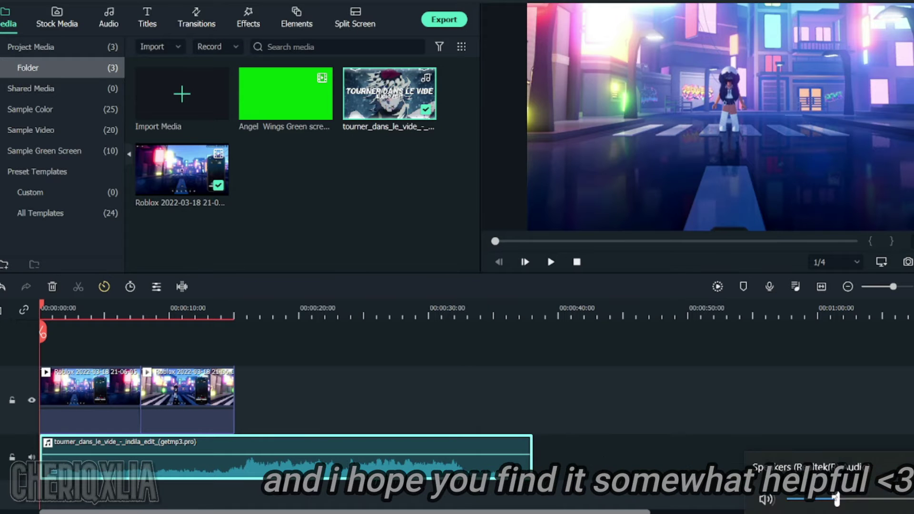
Step: Trim the beginning of the tourner_dans_le_vide audio and align the audio with the start of the video clips
left_click_drag(43, 451, 195, 452)
left_click_drag(203, 455, 36, 455)
left_click(381, 467)
left_click(379, 470)
left_click_drag(170, 443, 194, 445)
left_click_drag(65, 466, 41, 466)
left_click_drag(101, 465, 147, 466)
left_click_drag(88, 466, 44, 469)
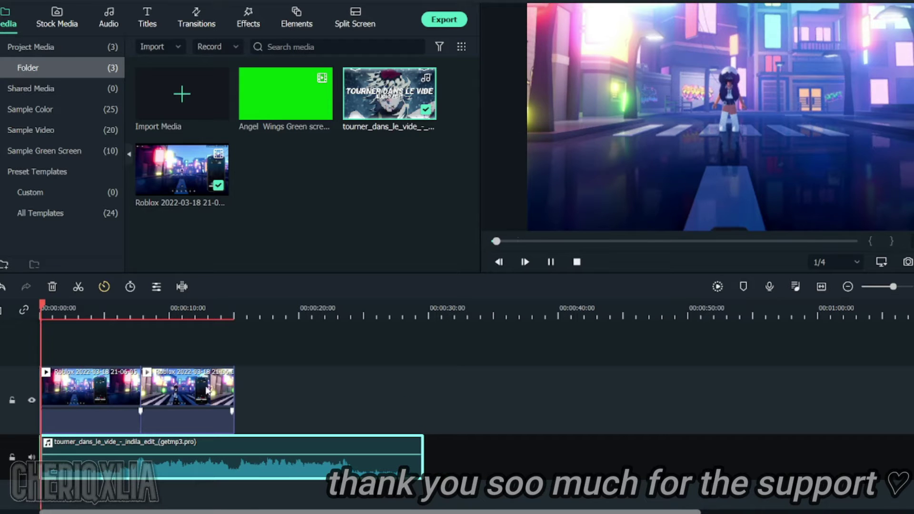
Step: Split the audio at the end of the Roblox clips and delete the excess after it
key("space")
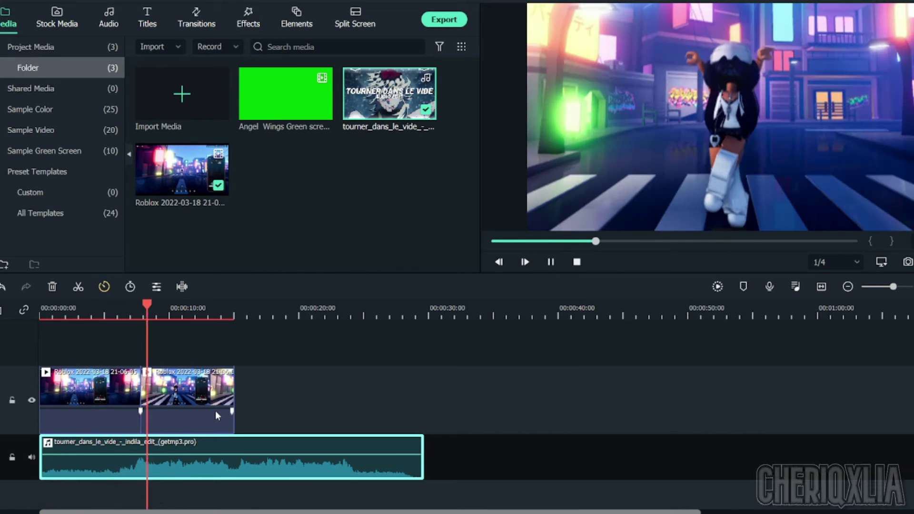
key("space")
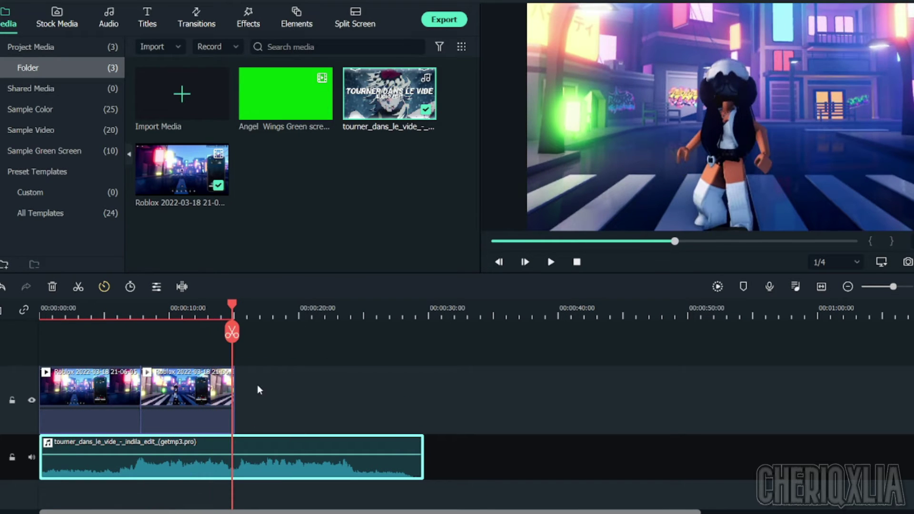
key("ctrl+b")
key("Delete")
Step: Place clip 1 above the Roblox clips at the timeline start and split it where those two clips meet
left_click_drag(233, 306, 181, 307)
key("space")
left_click_drag(286, 169, 70, 338)
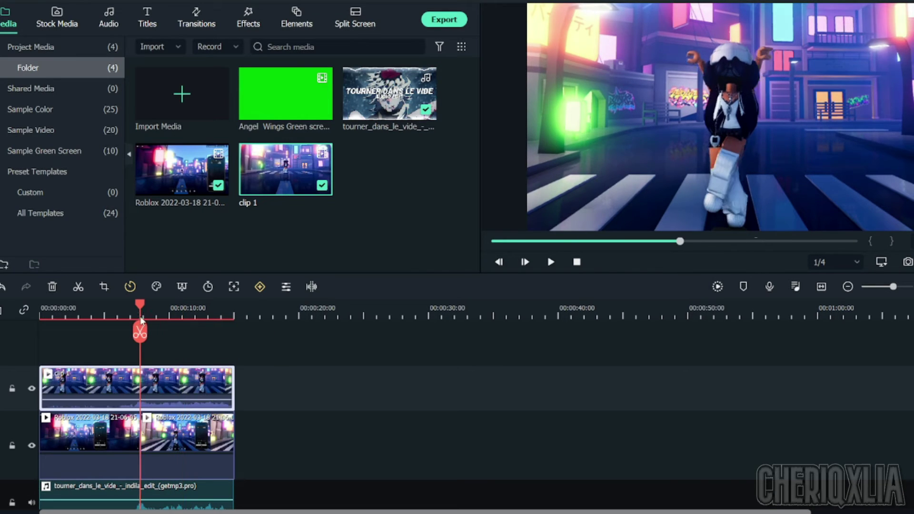
scroll(369, 379, "up", 2)
left_click(309, 331)
Step: Delete the two original Roblox clips and move both halves of clip 1 down onto their track
left_click_drag(611, 427, 190, 436)
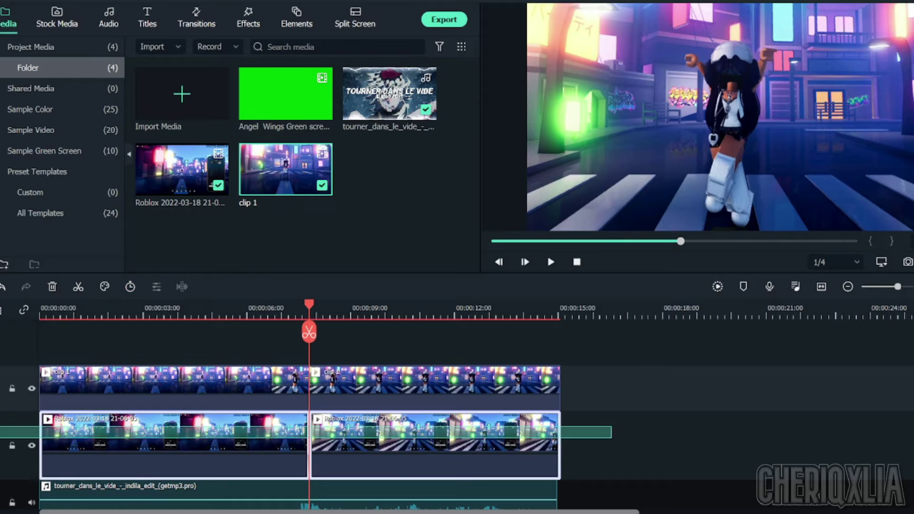
key("Delete")
left_click(40, 308)
left_click_drag(617, 370, 50, 408)
left_click_drag(285, 381, 286, 433)
Step: Play the edit and bring the playhead back near the start of clip 1's second half
key("space")
scroll(428, 386, "down", 1)
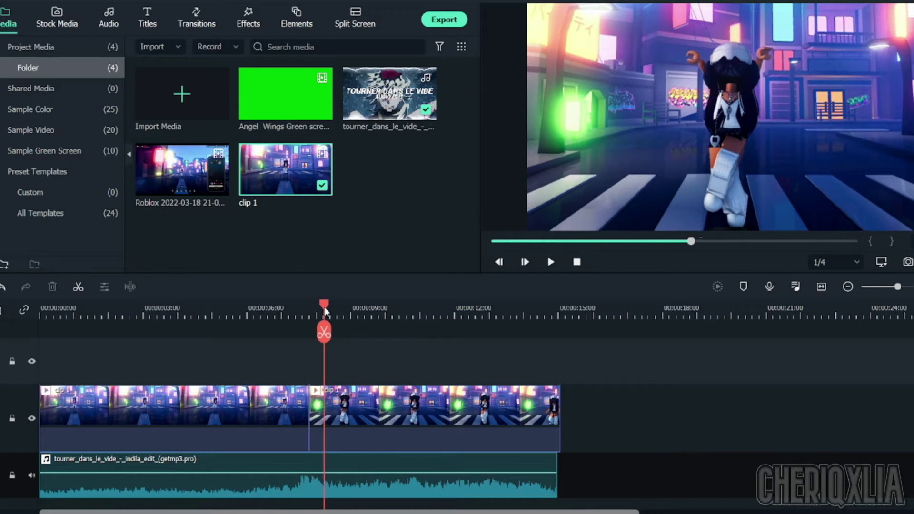
left_click_drag(346, 305, 314, 306)
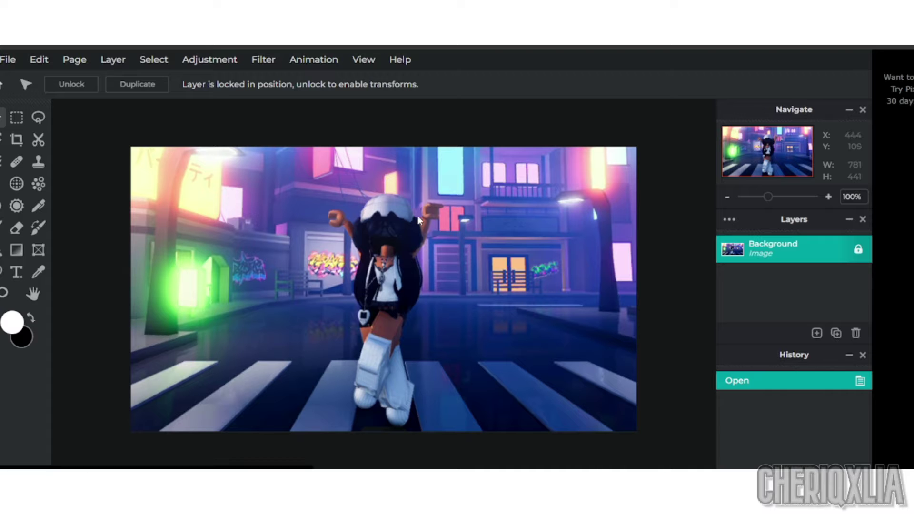
left_click(39, 205)
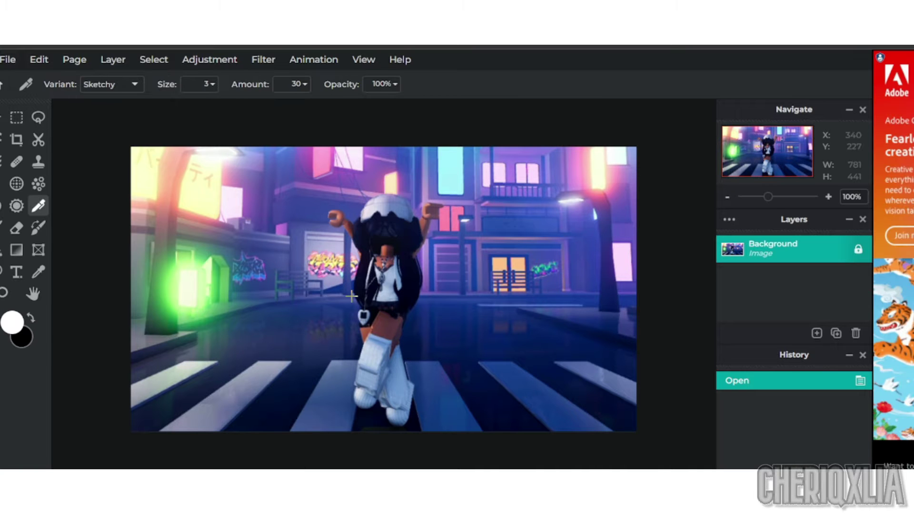
left_click(2, 139)
left_click(202, 291)
Step: Start a polygonal lasso outline around one of the avatar's raised hands and trace along its arm and over the hat
left_click(38, 117)
left_click(105, 84)
scroll(345, 217, "up", 13)
scroll(272, 185, "up", 7)
left_click(269, 258)
left_click(270, 222)
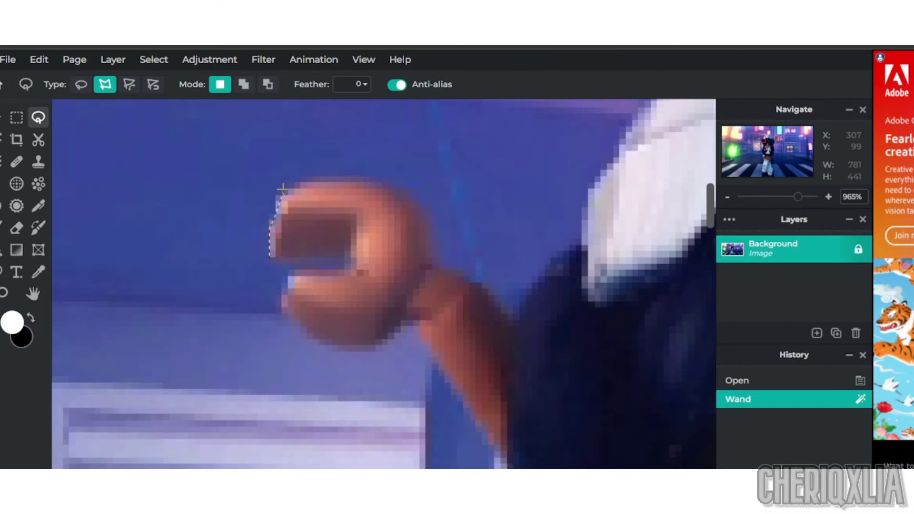
scroll(606, 162, "down", 6)
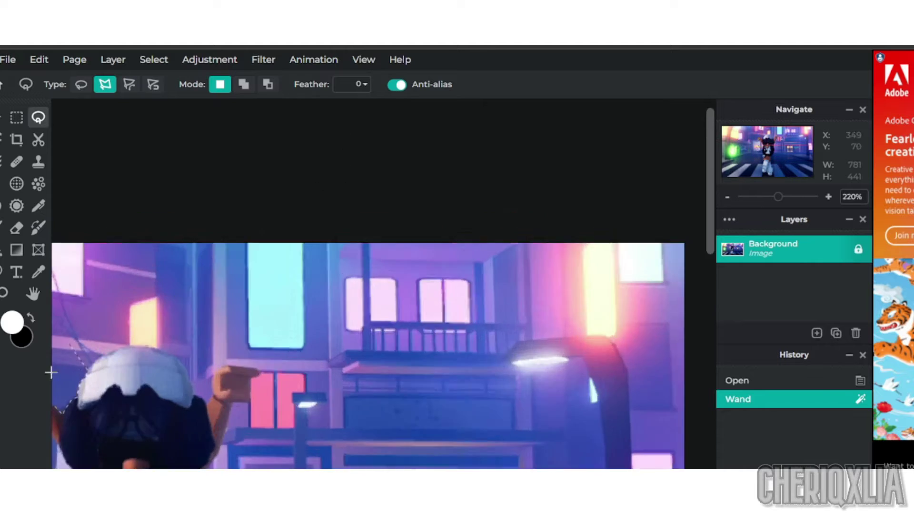
scroll(172, 276, "up", 4)
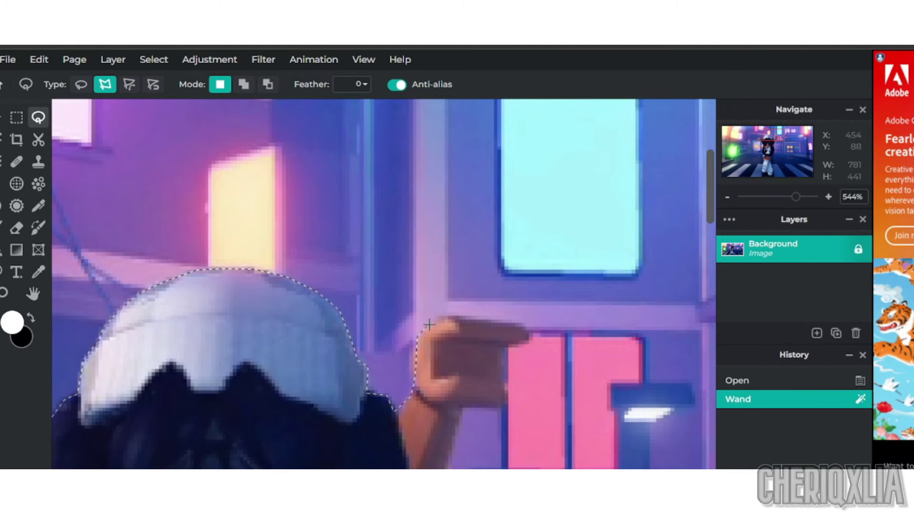
Step: Continue the lasso outline around the avatar's other raised hand and down that arm
left_click(467, 406)
scroll(457, 415, "down", 3)
scroll(431, 448, "up", 6)
left_click(483, 260)
left_click(444, 370)
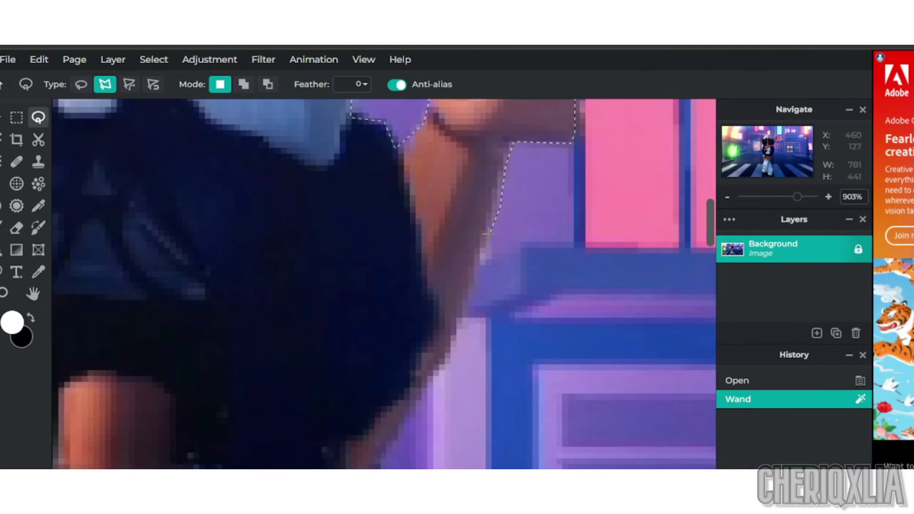
scroll(377, 423, "left", 10)
scroll(377, 423, "down", 5)
scroll(497, 434, "up", 4)
left_click(509, 427)
Step: Trace the lasso outline from the elbow down the outer edge of the avatar's long dark hair
scroll(350, 157, "down", 5)
scroll(449, 259, "up", 5)
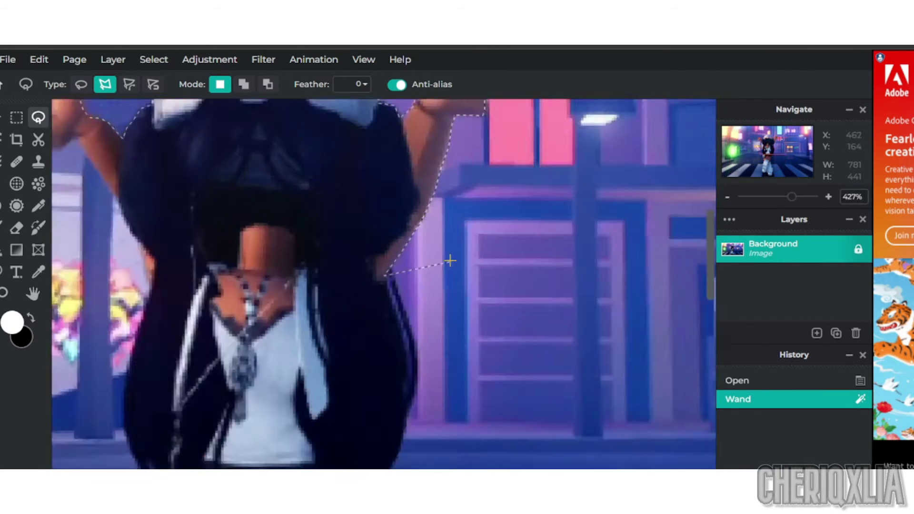
key("ctrl+z")
left_click(390, 278)
left_click(427, 448)
scroll(592, 163, "down", 5)
scroll(572, 271, "up", 6)
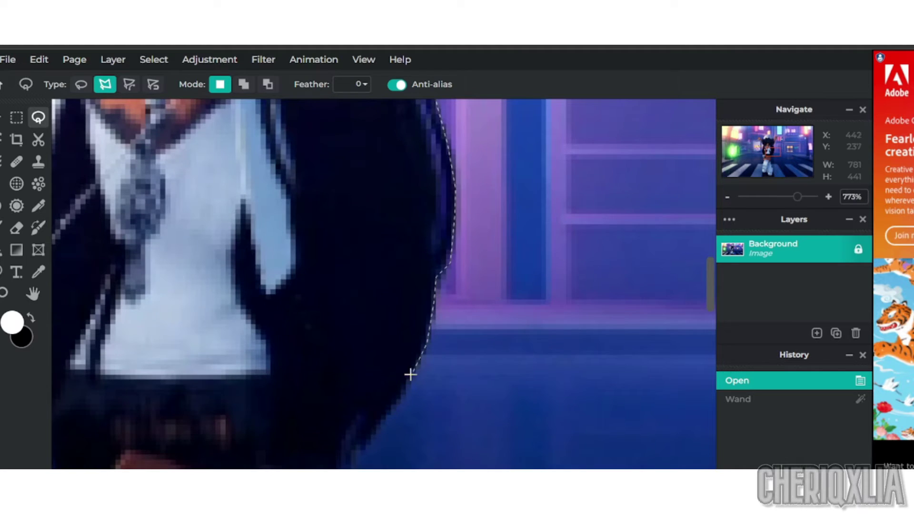
Step: Carry the lasso outline around the lower edge of the hair and down the avatar's thigh
left_click(410, 377)
left_click(379, 424)
left_click(347, 456)
scroll(422, 433, "down", 5)
left_click(219, 431)
scroll(228, 426, "down", 5)
scroll(386, 355, "up", 5)
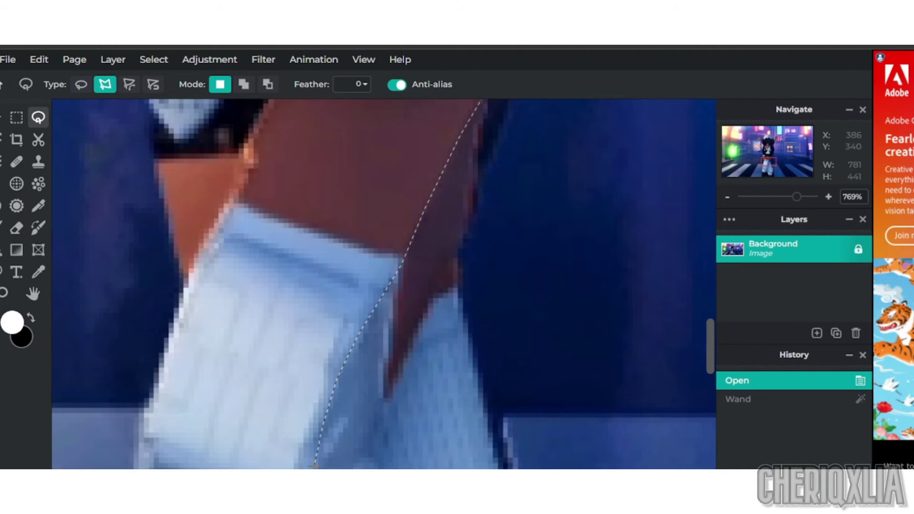
Step: Trace the lasso outline around the avatar's rear leg, white leg warmer and shoe
left_click(313, 466)
scroll(385, 316, "down", 5)
left_click(364, 343)
left_click(393, 290)
left_click(432, 209)
left_click(448, 205)
left_click(447, 425)
scroll(447, 424, "up", 1)
left_click(475, 449)
left_click_drag(710, 373, 696, 418)
left_click(468, 304)
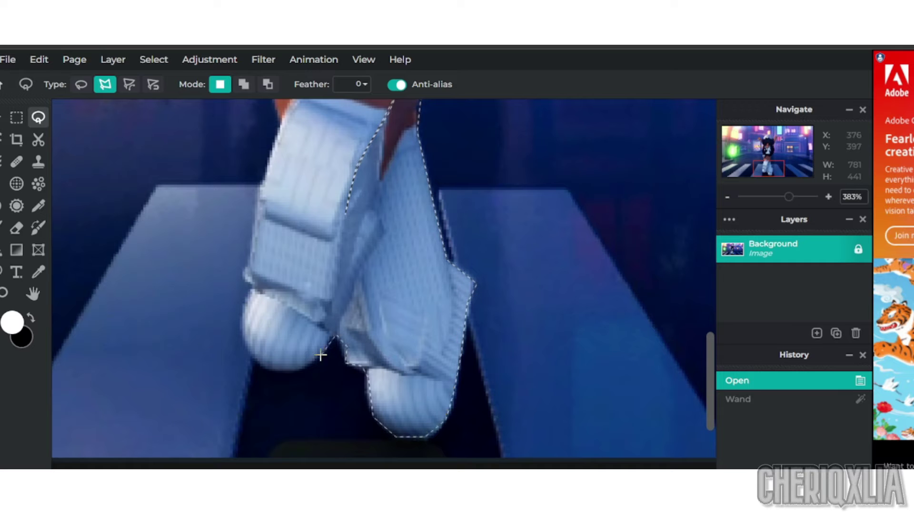
Step: Trace the lasso outline around the front leg, past the heart pendant, and up to close at the first raised hand
scroll(282, 123, "up", 2)
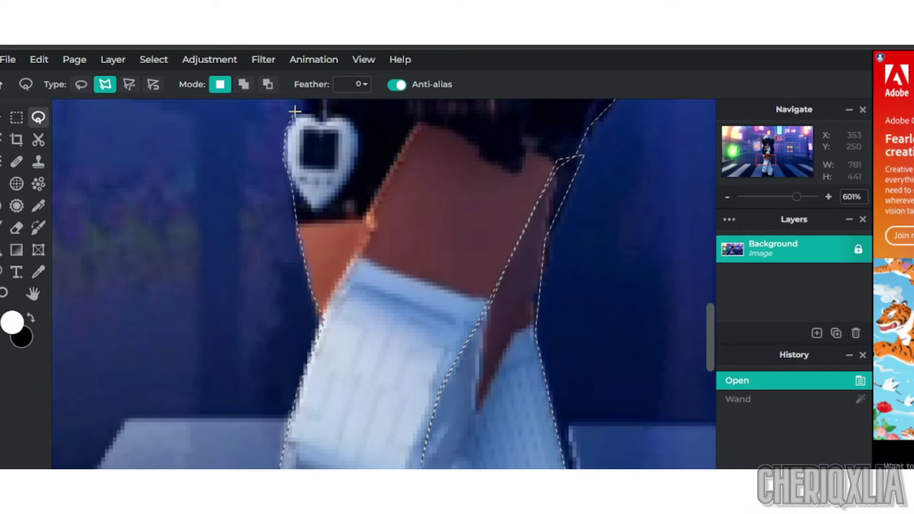
scroll(698, 325, "down", 2)
scroll(381, 285, "down", 1)
scroll(393, 301, "up", 5)
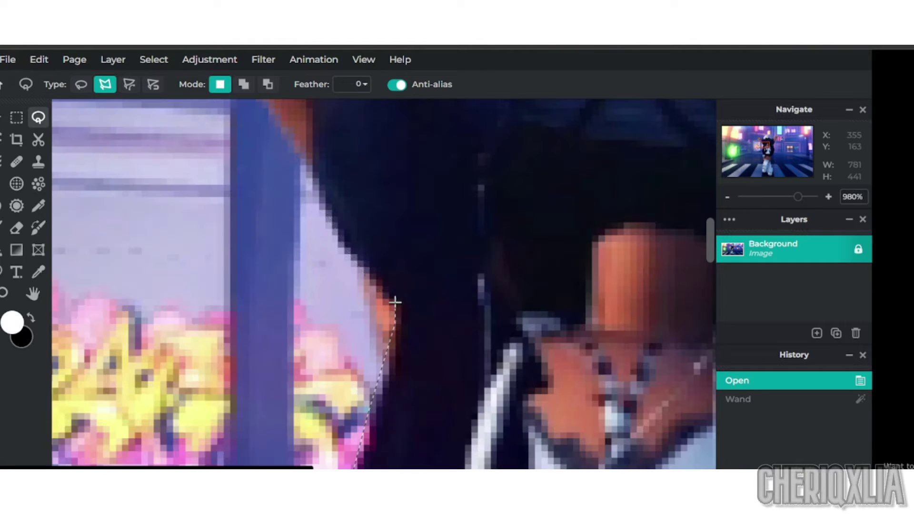
scroll(619, 374, "down", 4)
scroll(569, 232, "up", 2)
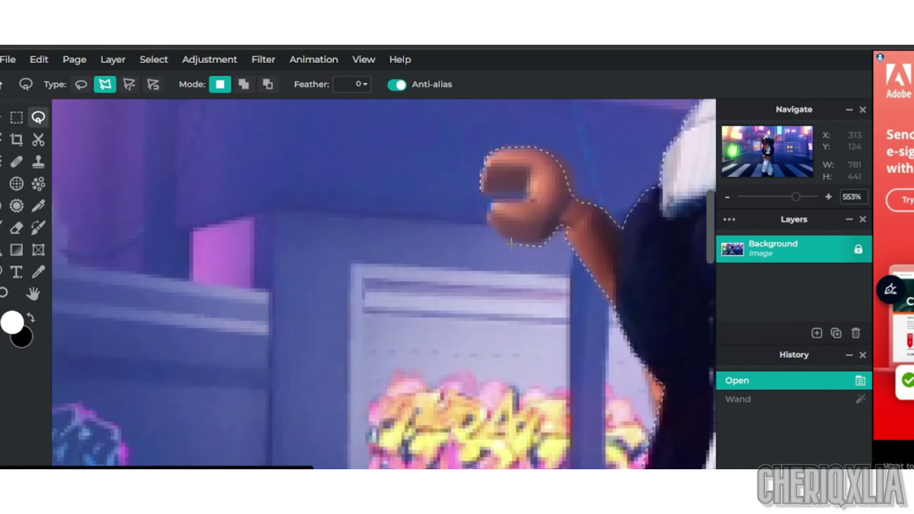
left_click(491, 168)
left_click(484, 192)
scroll(559, 204, "down", 4)
Step: Try to isolate the avatar by unlocking and deleting the background layer and pasting the cutout
key("ctrl+z")
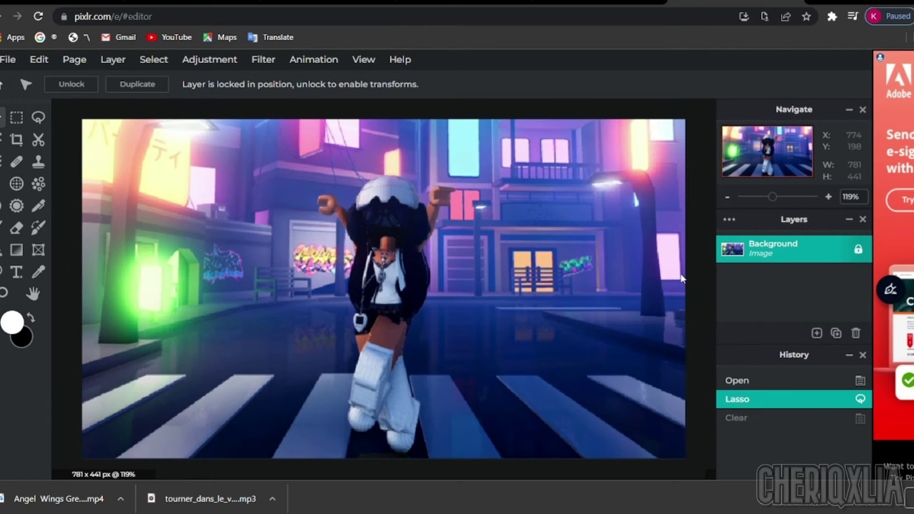
key("ctrl+y")
left_click(858, 249)
key("Delete")
key("ctrl+v")
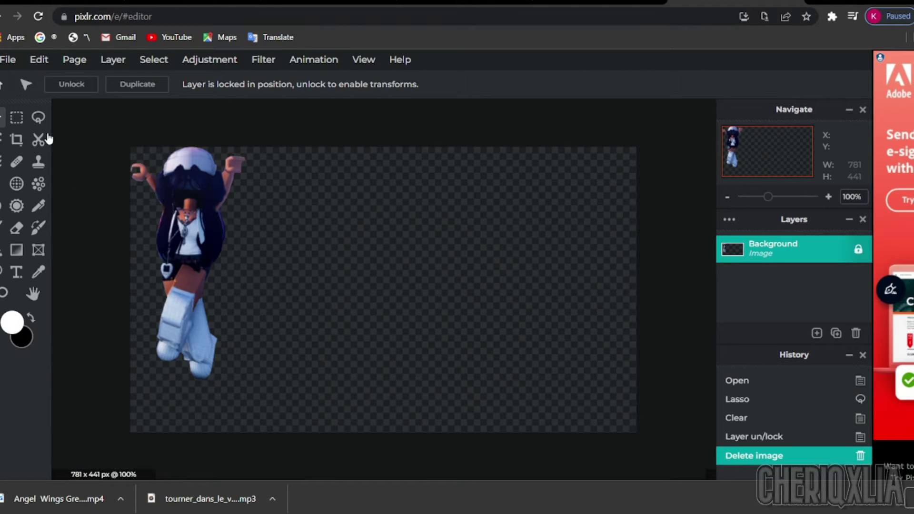
key("ctrl+z")
key("ctrl+z")
Step: Clear the avatar from the background and paste it as a separate layer over its original position at X 301, Y 73
key("Delete")
key("ctrl+v")
left_click_drag(381, 251, 380, 266)
scroll(381, 238, "up", 5)
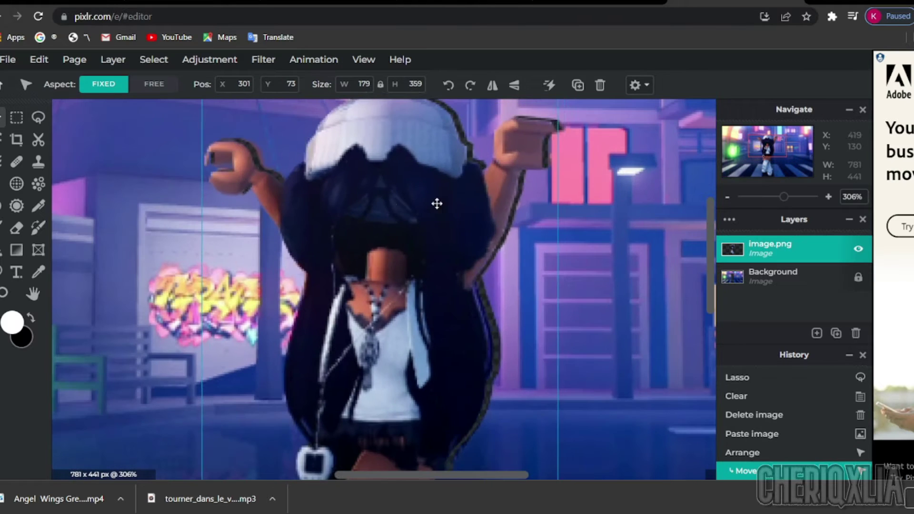
scroll(436, 204, "down", 5)
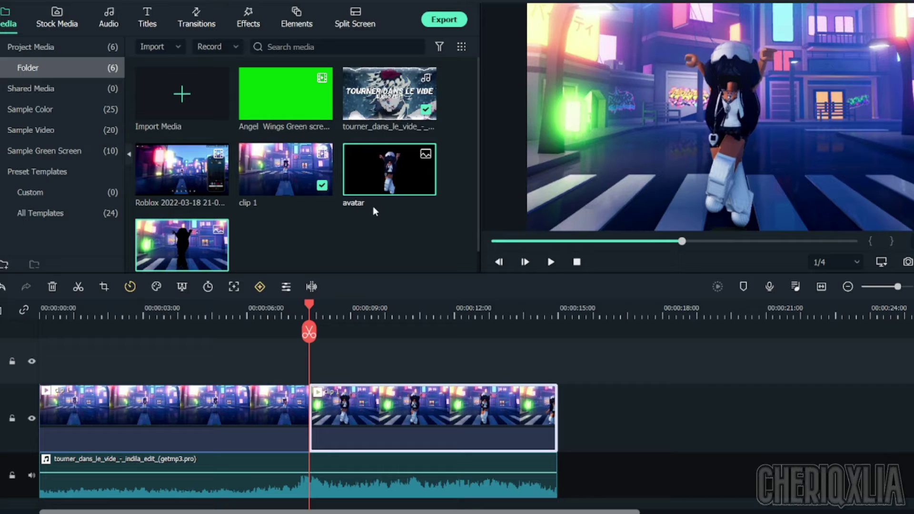
Step: Insert the background still before clip 1's second half on the main track, with the avatar image on the track above it
left_click_drag(376, 212, 443, 352)
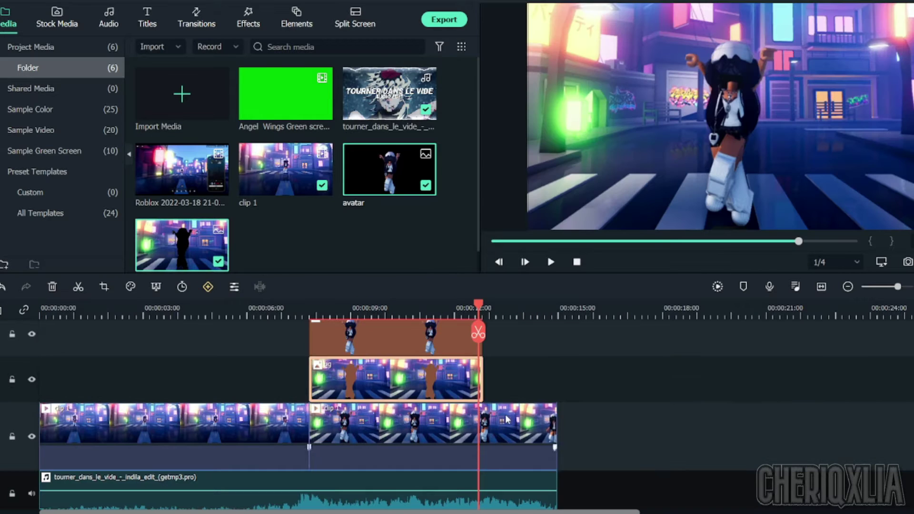
left_click(311, 312)
left_click_drag(369, 432, 541, 432)
left_click_drag(424, 381, 424, 434)
left_click_drag(419, 339, 419, 381)
Step: Trim the final clip 1 segment to the end of the music and render the timeline preview
key("space")
key("space")
left_click_drag(730, 448, 557, 447)
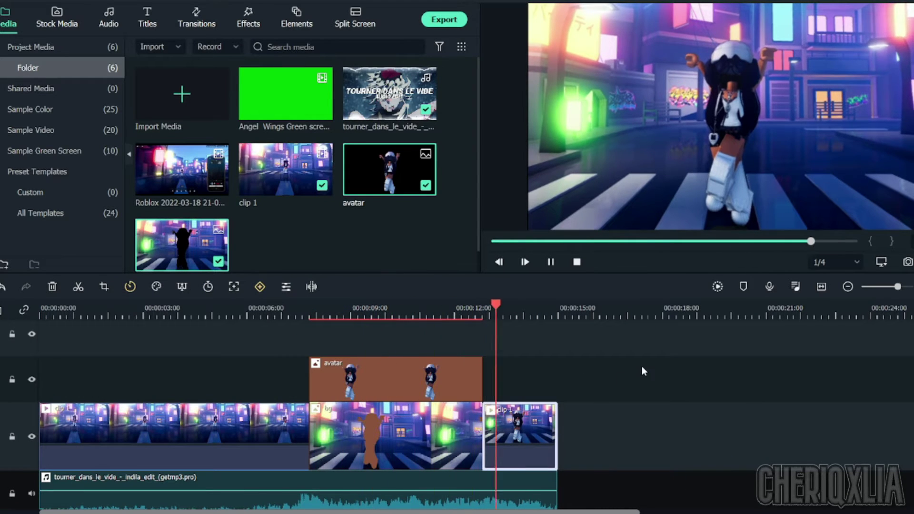
left_click_drag(556, 445, 719, 445)
left_click(602, 314)
key("Delete")
left_click(718, 287)
left_click_drag(597, 450, 557, 450)
left_click(407, 307)
key("space")
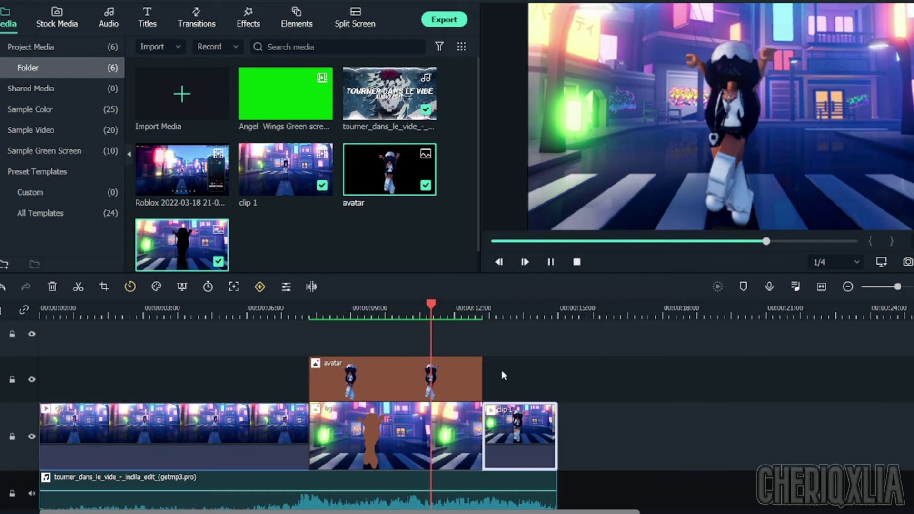
Step: Add the Angel Wings green screen video above the avatar image, starting with it, and trim it to the same length
left_click_drag(557, 307, 30, 343)
left_click_drag(298, 309, 310, 309)
left_click_drag(304, 96, 312, 339)
left_click_drag(655, 390, 482, 400)
double_click(426, 387)
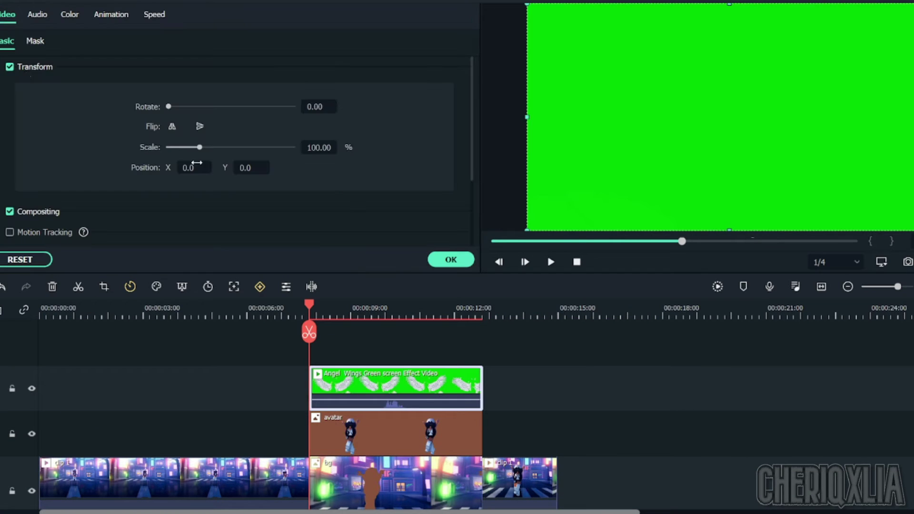
left_click(35, 41)
left_click(70, 15)
left_click(7, 15)
left_click(451, 260)
Step: Apply Chroma Key to the Angel Wings clip to remove its green background
double_click(378, 400)
right_click(378, 393)
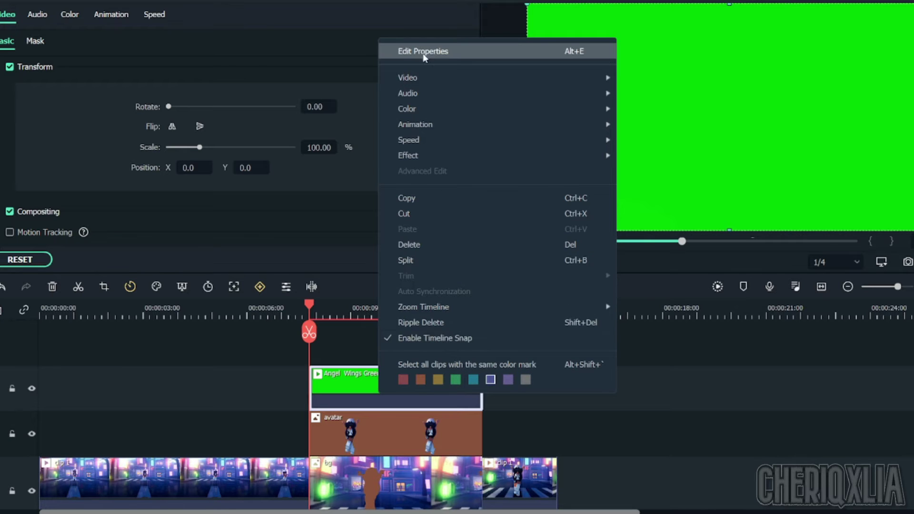
mouse_move(436, 76)
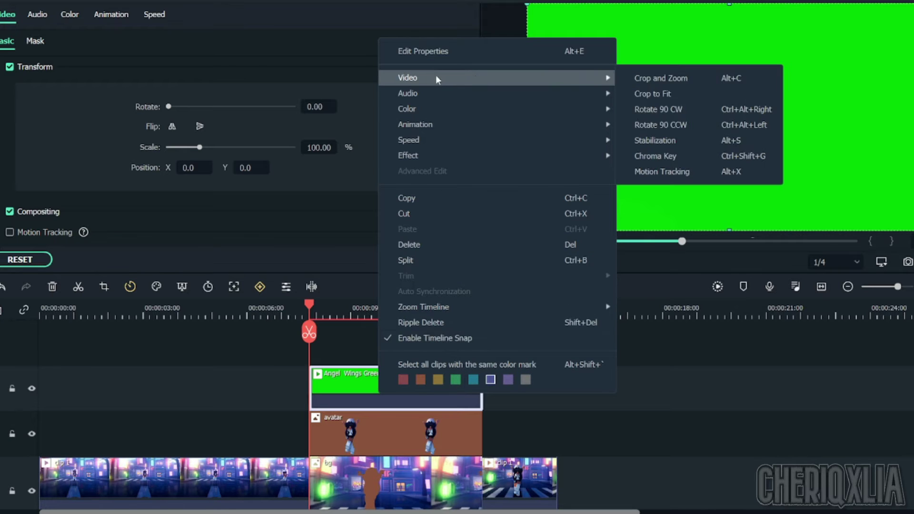
left_click(667, 154)
Step: Remove the opening part of the Angel Wings clip and move the remainder to the start of the avatar image
key("space")
left_click_drag(406, 306, 383, 314)
key("Delete")
left_click_drag(413, 388, 339, 388)
Step: Swap the track order so the avatar image sits above the Angel Wings clip
left_click_drag(370, 431, 369, 345)
left_click_drag(366, 383, 365, 426)
key("space")
Step: Move the avatar image aside, raise the wings within the frame, and return the avatar image above them
left_click_drag(358, 345, 531, 391)
key("space")
left_click_drag(763, 189, 756, 144)
left_click_drag(528, 388, 356, 388)
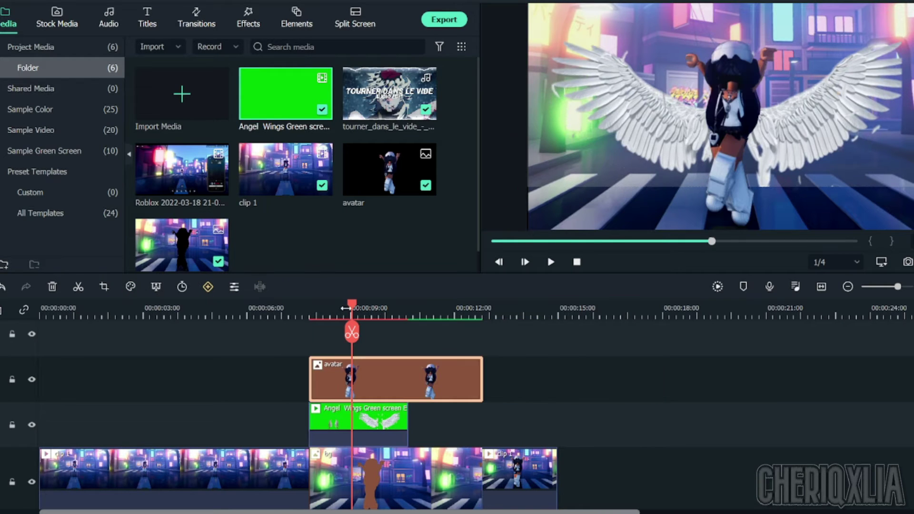
Step: Slow the Angel Wings clip to 0.50x and trim it to match the avatar image's start and length
left_click_drag(352, 307, 321, 317)
key("space")
key("space")
left_click(401, 423)
left_click(394, 315)
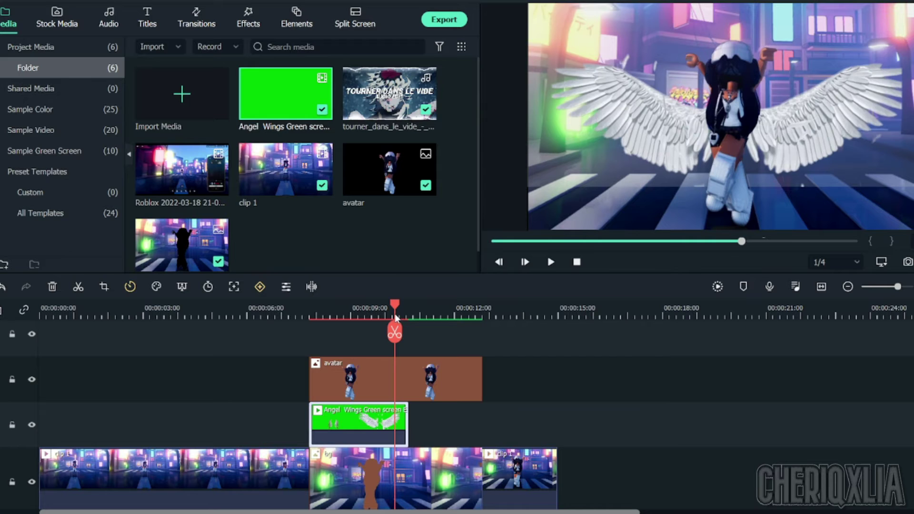
left_click(130, 287)
mouse_move(198, 354)
left_click(303, 351)
left_click_drag(394, 329, 338, 310)
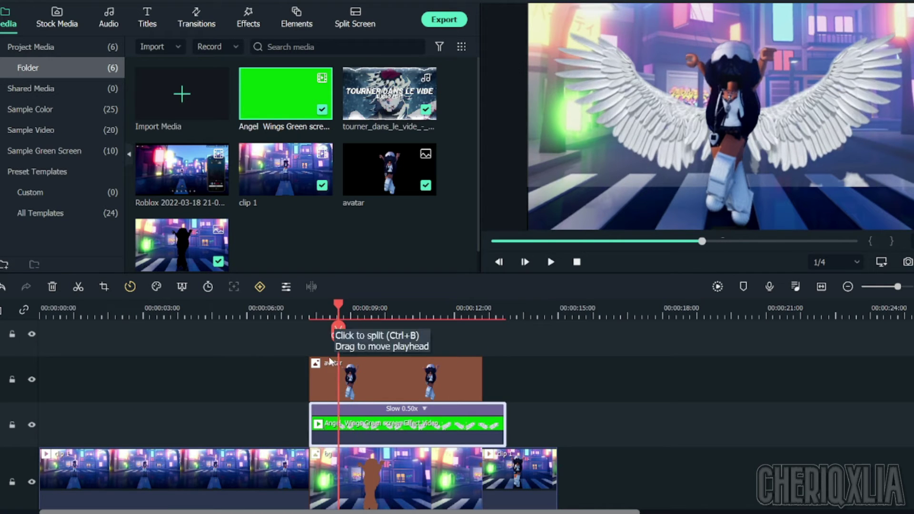
left_click_drag(360, 429, 311, 424)
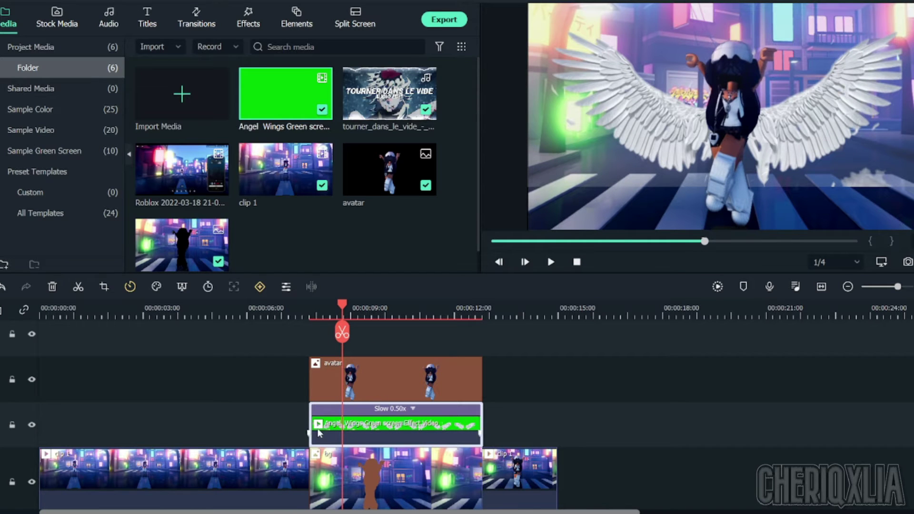
Step: Set the chroma key offset of the Angel Wings clip to 8
double_click(438, 422)
scroll(29, 211, "down", 5)
left_click_drag(229, 108, 233, 128)
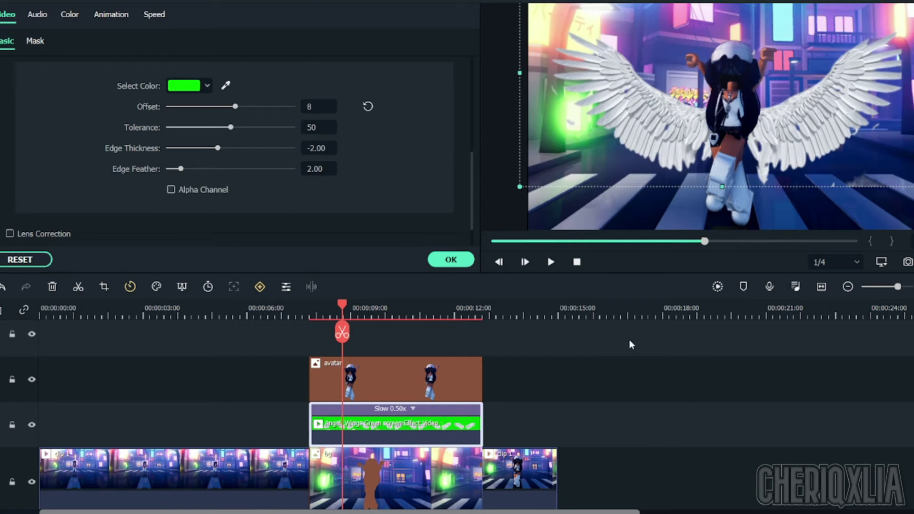
Step: Replace the wings with the Green Screen Angel Wings clip, trimmed past its intro, muted, and aligned with the avatar image's start
left_click(631, 345)
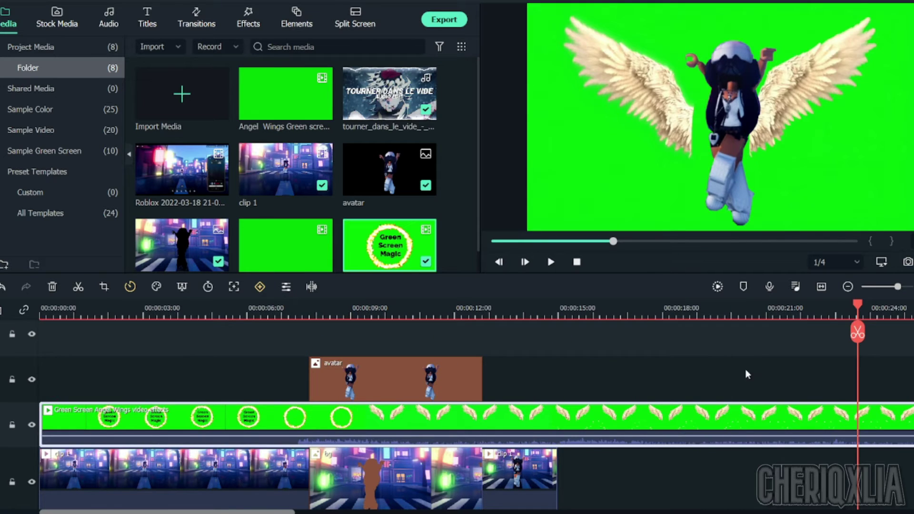
scroll(857, 312, "down", 1)
left_click_drag(857, 310, 839, 304)
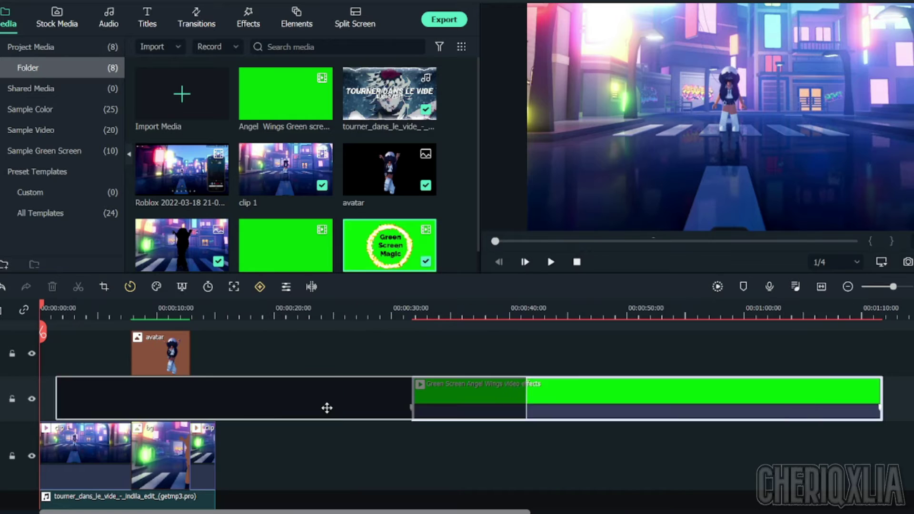
left_click_drag(326, 408, 405, 379)
left_click_drag(203, 398, 472, 401)
key("space")
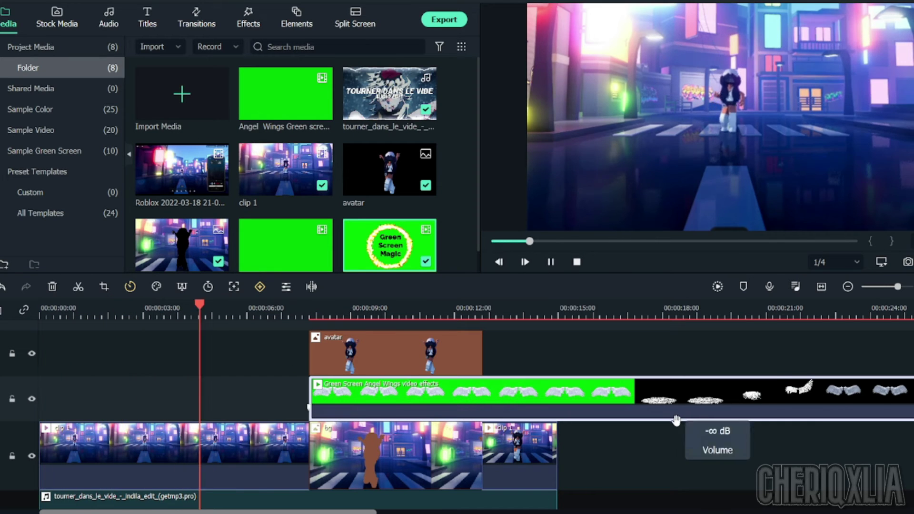
Step: Key out the green background of the replacement wings clip and reset its scale to 100%
double_click(344, 387)
scroll(152, 89, "up", 1)
left_click(10, 84)
scroll(181, 163, "up", 5)
left_click_drag(199, 148, 189, 152)
left_click(368, 147)
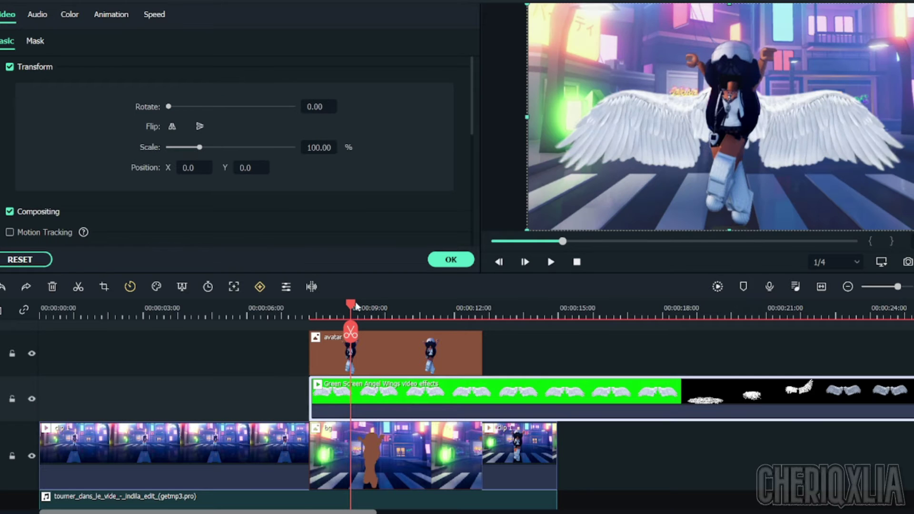
Step: Preview the keyed wings, split their clip at the avatar image's end, and delete the part beyond it
left_click(305, 314)
scroll(181, 170, "down", 5)
key("space")
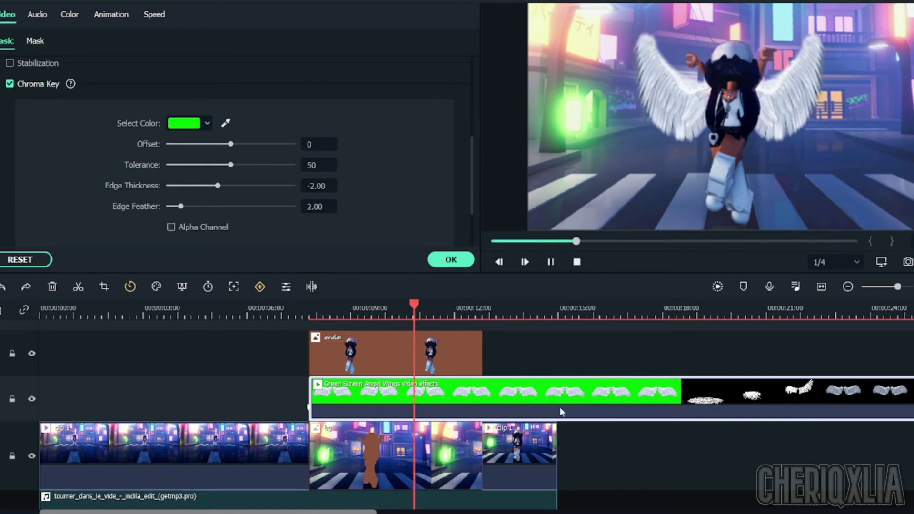
left_click_drag(631, 314, 588, 314)
left_click_drag(524, 311, 390, 325)
left_click(389, 329)
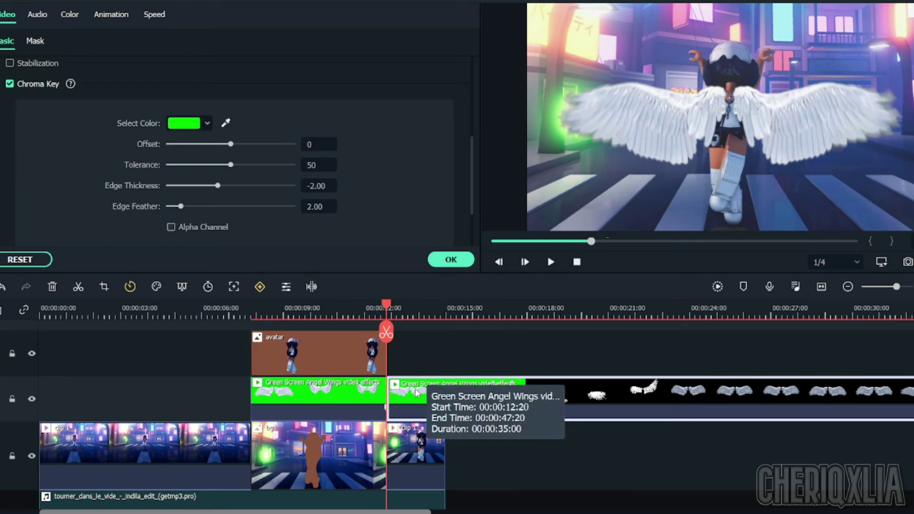
key("Delete")
Step: Slow the wings clip to 0.50x and trim it to the avatar image's end
left_click_drag(386, 414, 423, 414)
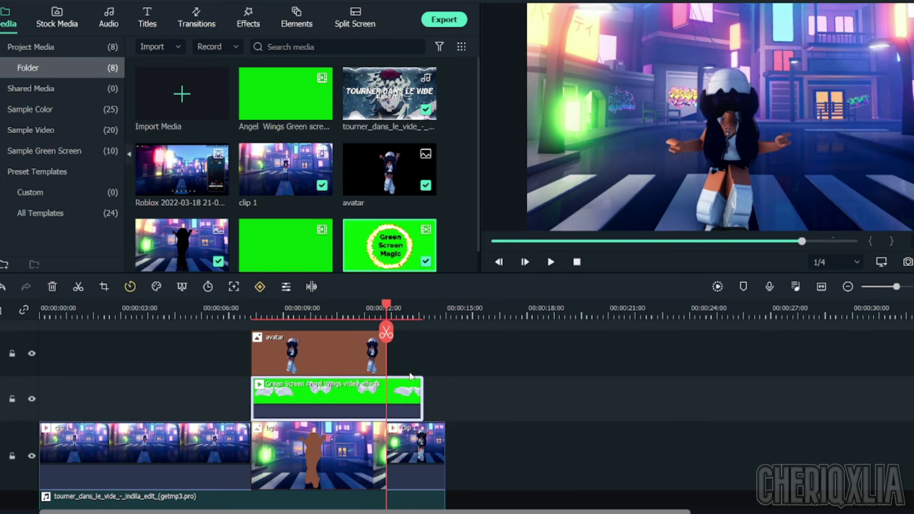
key("ctrl+b")
left_click(130, 286)
mouse_move(224, 353)
left_click(300, 353)
left_click_drag(519, 405, 386, 404)
Step: Try slowing down and shortening the leftover wings segment after the avatar image
left_click(407, 393)
left_click(130, 287)
left_click(295, 349)
left_click_drag(459, 397, 415, 397)
left_click(132, 289)
left_click(133, 290)
Step: Preview the slowed wings and delete the leftover wings segment beyond the avatar image
left_click_drag(389, 309, 251, 312)
key("space")
key("space")
key("Delete")
Step: Increase the chroma key offset and edge feather of the slowed wings clip
left_click(296, 311)
left_click_drag(296, 307, 445, 312)
left_click(361, 309)
double_click(348, 398)
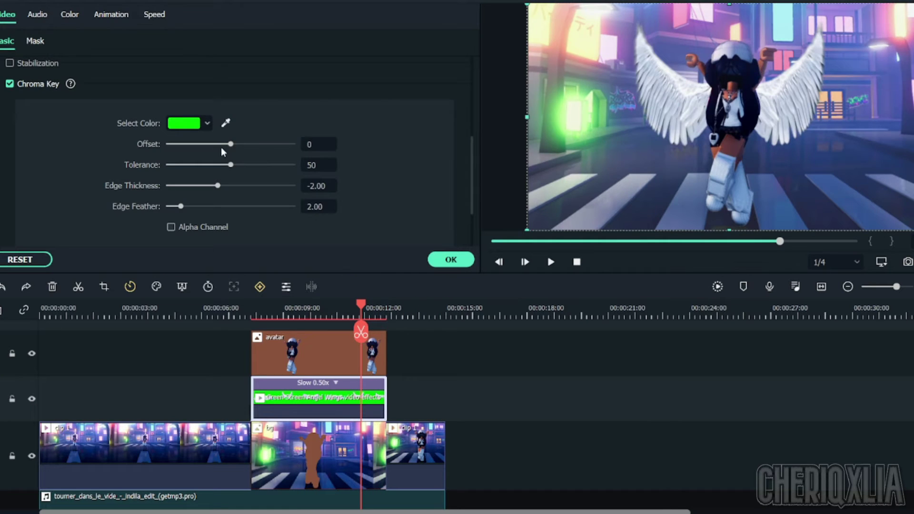
left_click_drag(231, 143, 244, 150)
left_click_drag(181, 206, 192, 208)
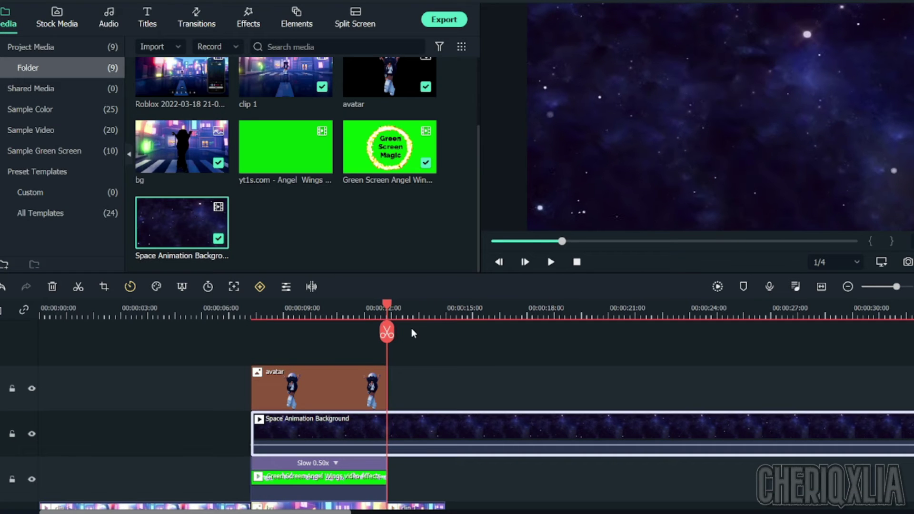
Step: Trim the Space Animation Background clip to the avatar image's end and place it on the track beneath the wings
key("ctrl+b")
key("Delete")
scroll(350, 424, "down", 2)
left_click_drag(376, 384, 512, 385)
left_click_drag(342, 435, 343, 390)
left_click_drag(423, 386, 308, 428)
left_click(252, 310)
key("space")
key("space")
Step: Search the effects library for "mild"
left_click(250, 24)
left_click(63, 232)
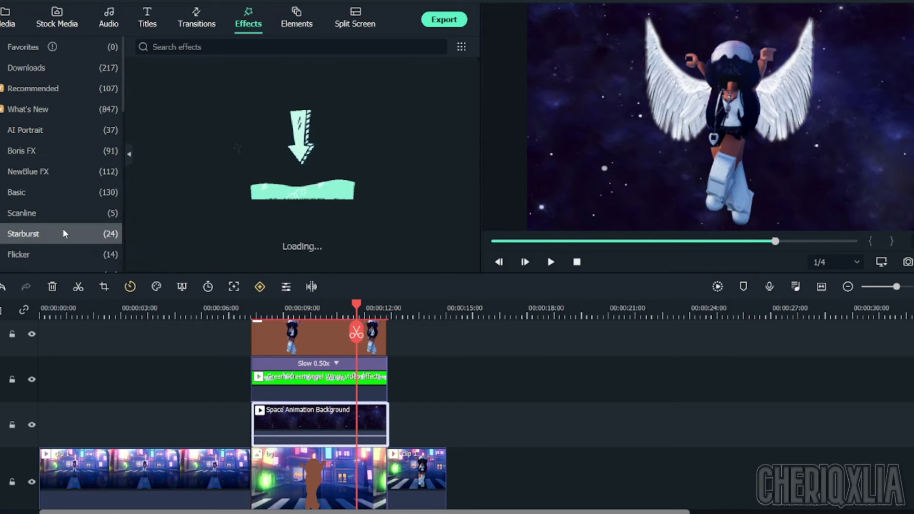
scroll(226, 203, "up", 8)
left_click(57, 89)
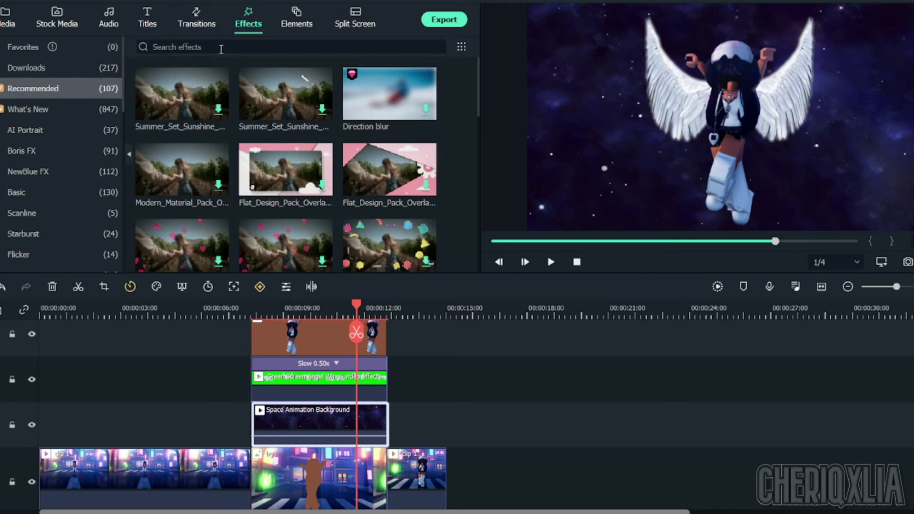
left_click(219, 49)
type("mild")
key("Return")
Step: Set the blending mode of the Space Animation Background clip to Hard Light at 100% opacity
scroll(317, 457, "up", 1)
double_click(317, 456)
scroll(247, 175, "down", 4)
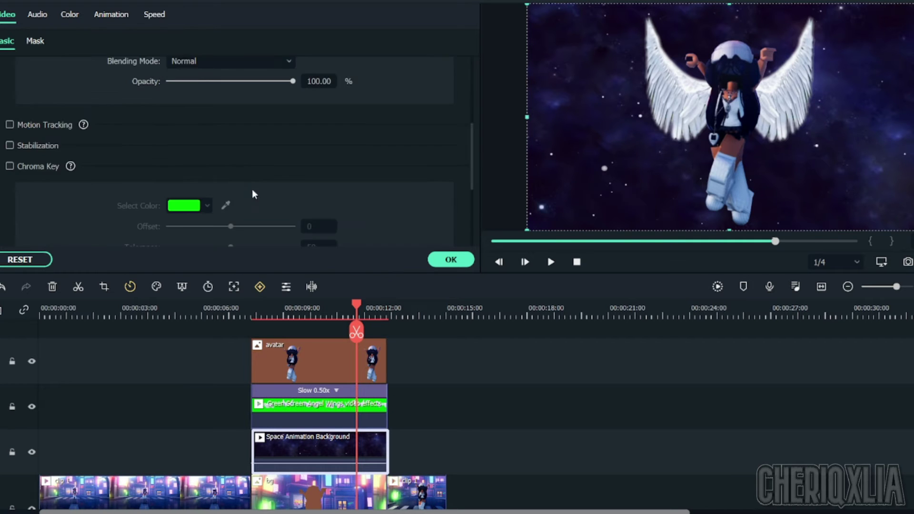
scroll(273, 157, "up", 2)
left_click(274, 157)
left_click(246, 189)
left_click(234, 159)
left_click(241, 177)
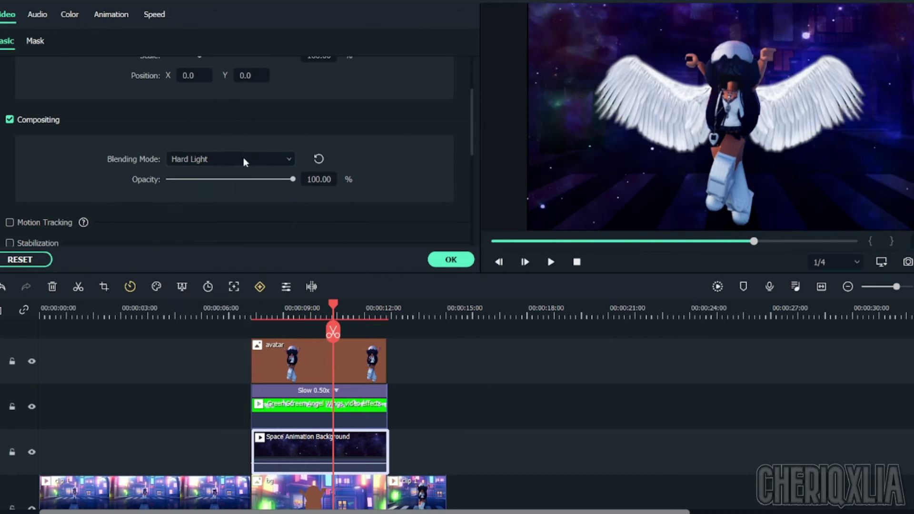
mouse_move(295, 179)
left_mouse_down()
mouse_move(281, 182)
mouse_move(293, 179)
left_mouse_up()
key("space")
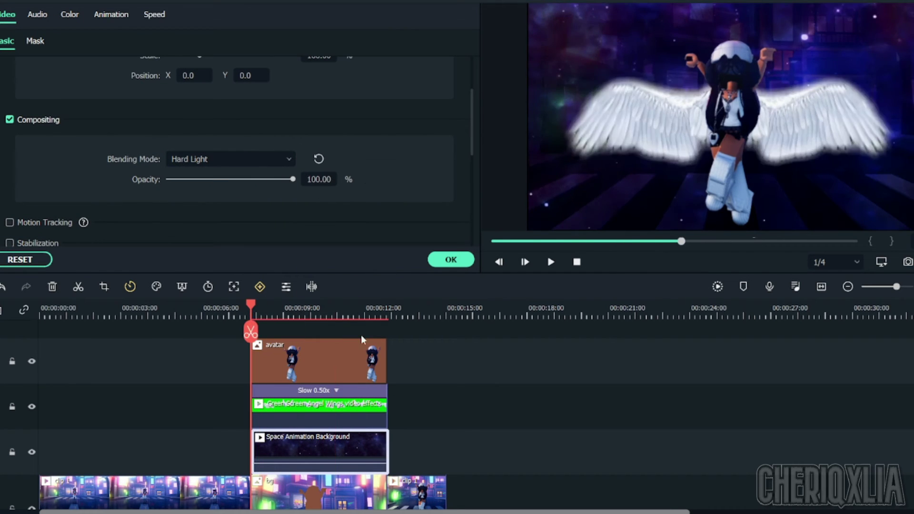
Step: Render the timeline preview and add the Mild effect above the avatar image for its full length
left_click(716, 286)
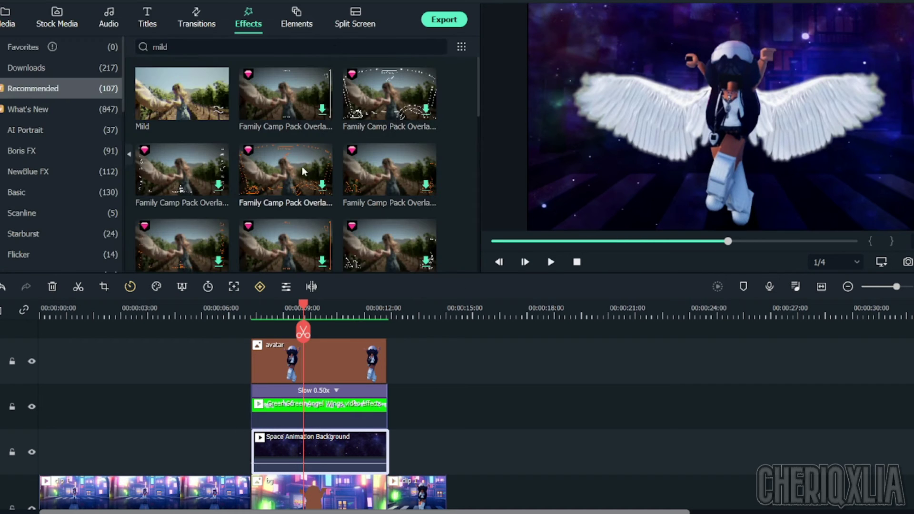
left_click_drag(250, 335, 251, 336)
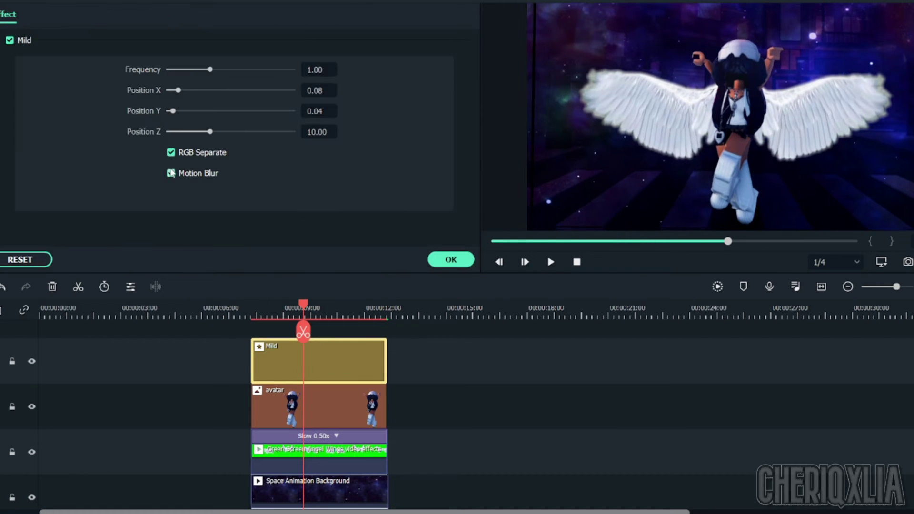
left_click(437, 257)
Step: Search the effects for "shake" and browse the Shake filter category
left_click_drag(177, 47, 100, 50)
type("shake")
key("Return")
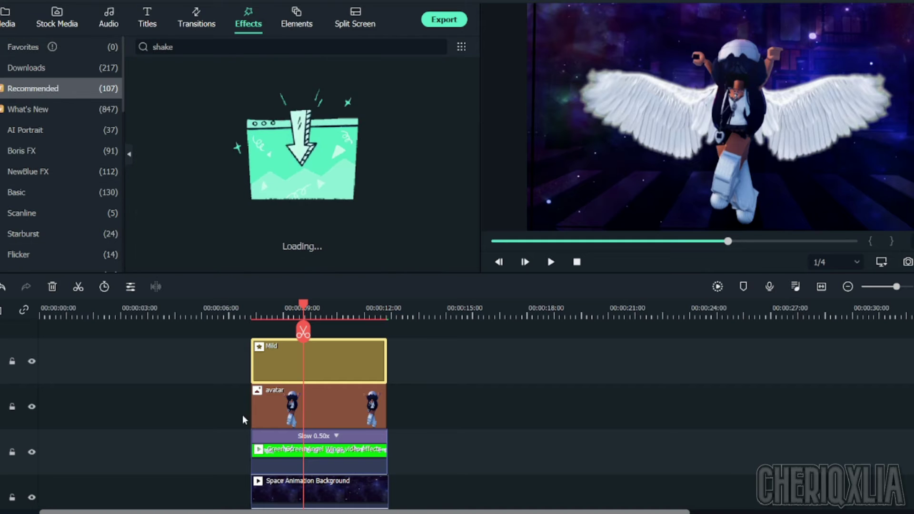
scroll(247, 417, "up", 2)
scroll(250, 139, "down", 5)
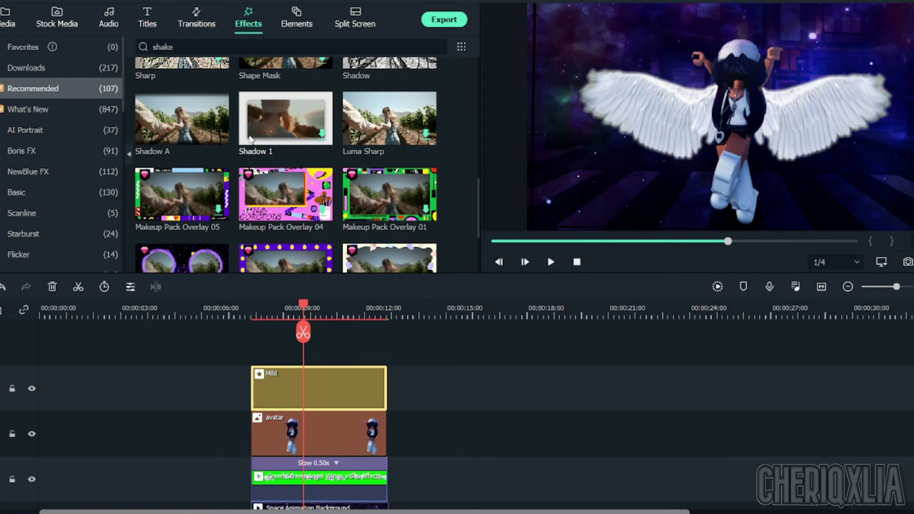
scroll(233, 134, "up", 3)
left_click(43, 110)
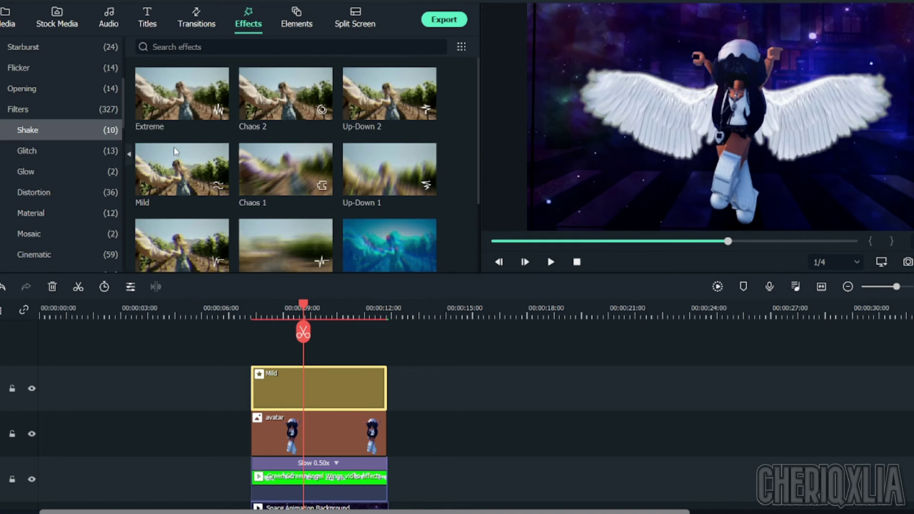
scroll(271, 174, "down", 3)
scroll(196, 172, "up", 3)
Step: Try Chaos 2 above the Mild effect, replace it with Up-Down 2, and shorten that to a brief burst at the start
left_click_drag(286, 95, 255, 388)
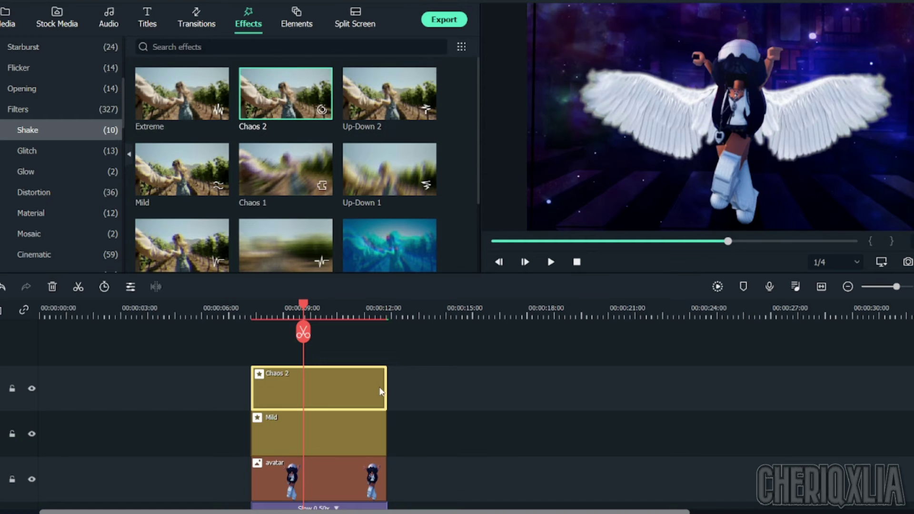
key("Delete")
left_click(251, 311)
left_click_drag(389, 95, 253, 395)
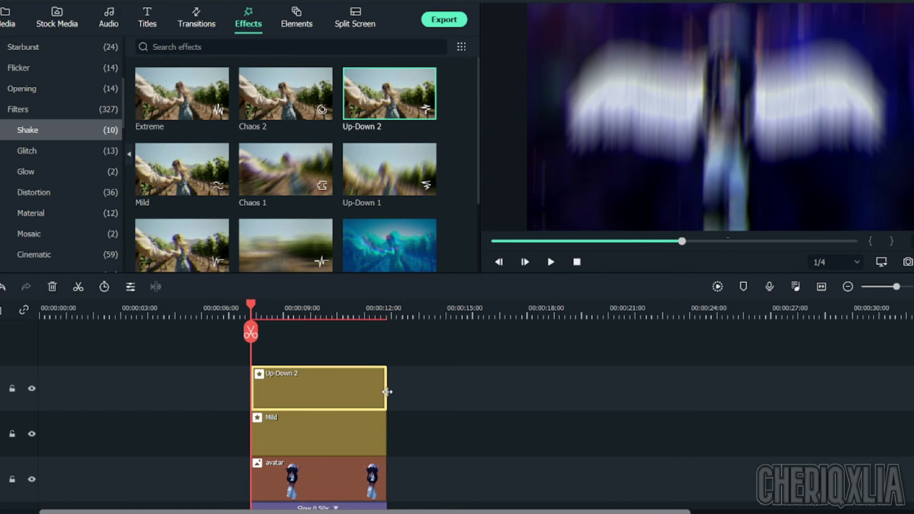
left_click_drag(387, 392, 271, 387)
Step: Preview the Up-Down 2 effect and lower the Mild effect's frequency
double_click(263, 386)
key("space")
left_click(448, 259)
double_click(305, 434)
left_click_drag(206, 70, 192, 70)
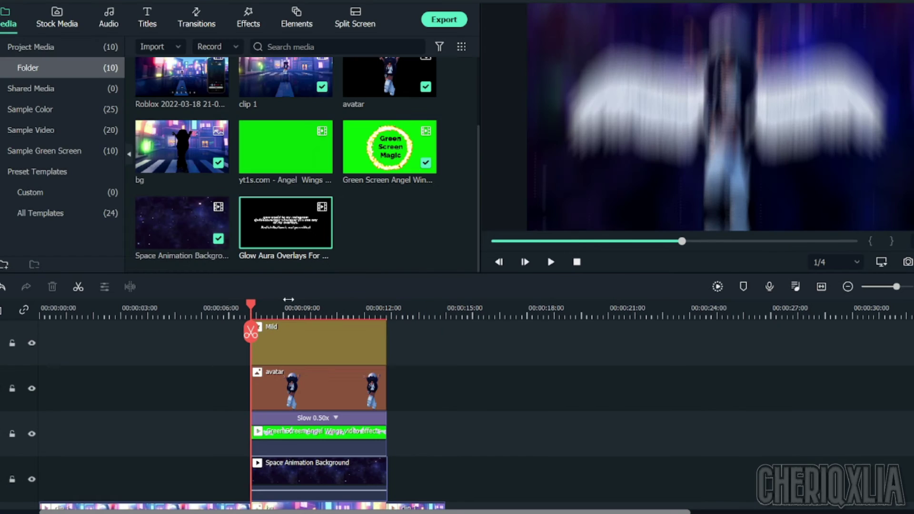
Step: Add the Glow Aura Overlays clip on the track between the wings and the Space Animation Background
left_click_drag(285, 223, 402, 469)
left_click_drag(305, 331, 304, 329)
scroll(429, 429, "down", 2)
left_click_drag(476, 433, 186, 390)
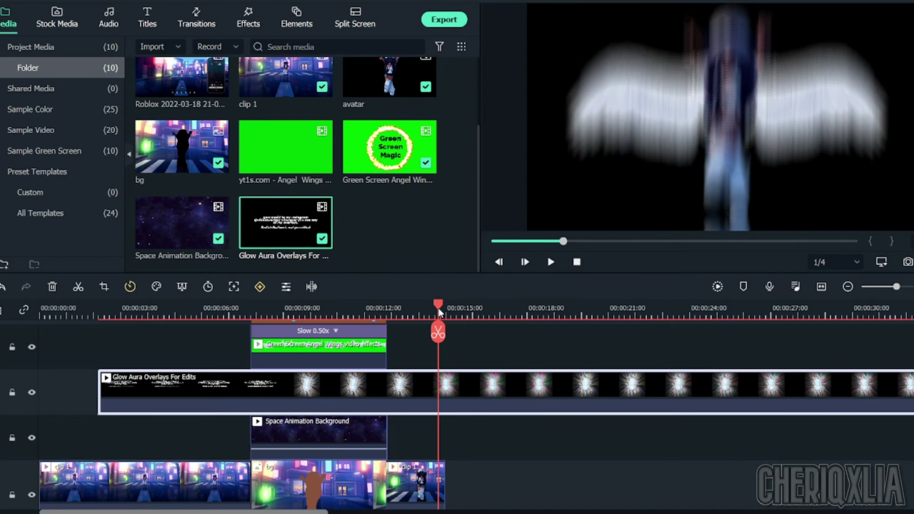
Step: Look through the Glow Aura Overlays clip for a suitable aura section
left_click_drag(438, 306, 911, 310)
left_click_drag(258, 324, 122, 325)
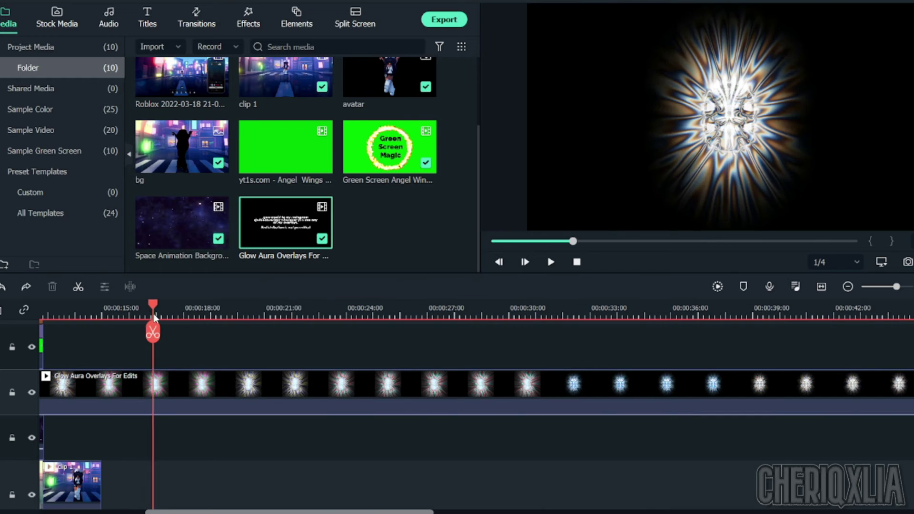
left_click_drag(154, 314, 297, 315)
left_click_drag(33, 313, 176, 311)
left_click(224, 331)
key("ctrl+z")
Step: Cut out one aura section, delete the rest of its clip, and fit the section to the avatar image's start and length
left_click(262, 391)
left_click_drag(254, 327, 698, 335)
left_click(287, 331)
left_click(698, 333)
key("Delete")
left_click(259, 388)
key("Delete")
left_click_drag(405, 379, 302, 379)
left_click_drag(614, 391, 337, 391)
Step: Try the Hard Light blending mode on the Glow Aura clip
double_click(304, 388)
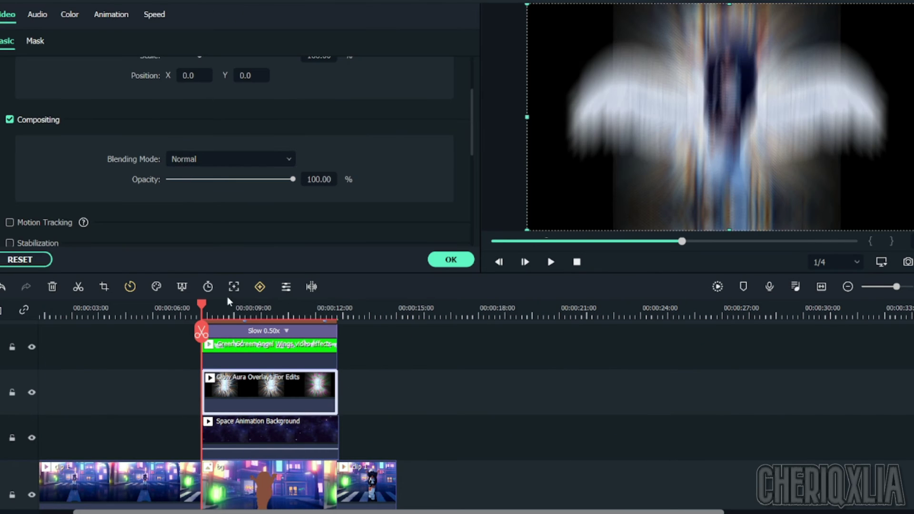
left_click(233, 308)
left_click(228, 159)
scroll(229, 214, "down", 3)
left_click(254, 193)
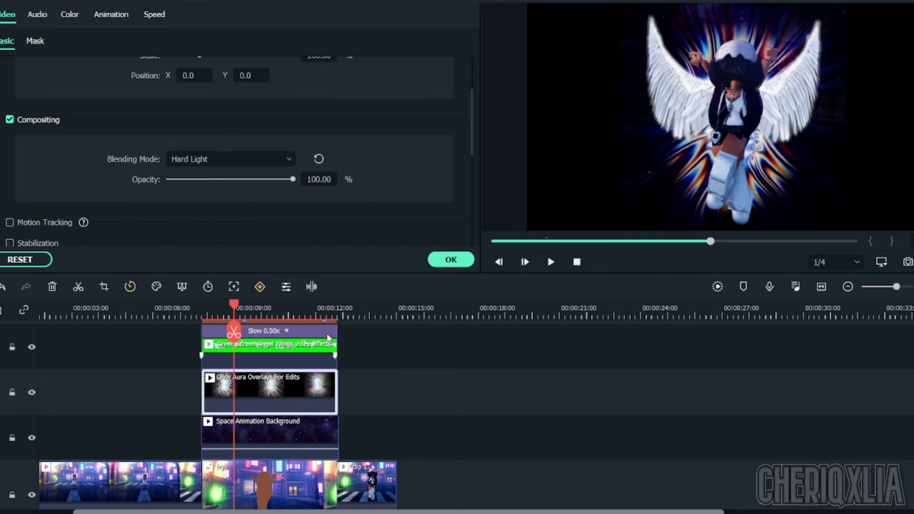
Step: Undo the blending change and key out black on the Glow Aura clip with offset 100, tolerance 56, edge thickness -0.52, and edge feather 7.81
key("ctrl+z")
scroll(142, 138, "down", 2)
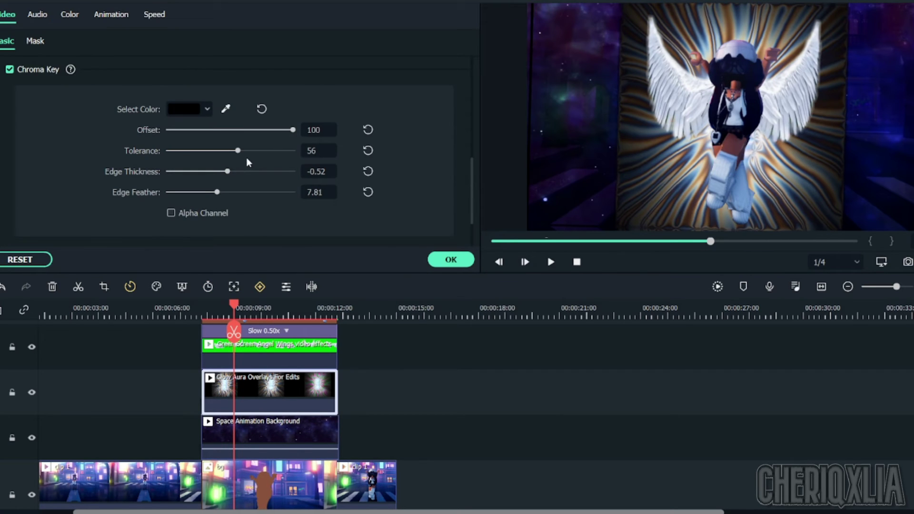
scroll(244, 153, "up", 5)
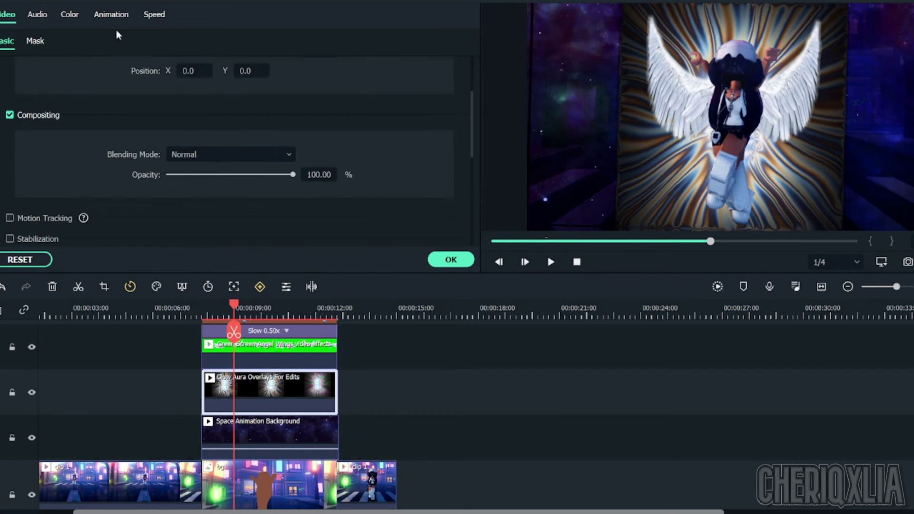
Step: Try the Circle and Double line masks on the Glow Aura clip and remove the mask again
left_click(262, 125)
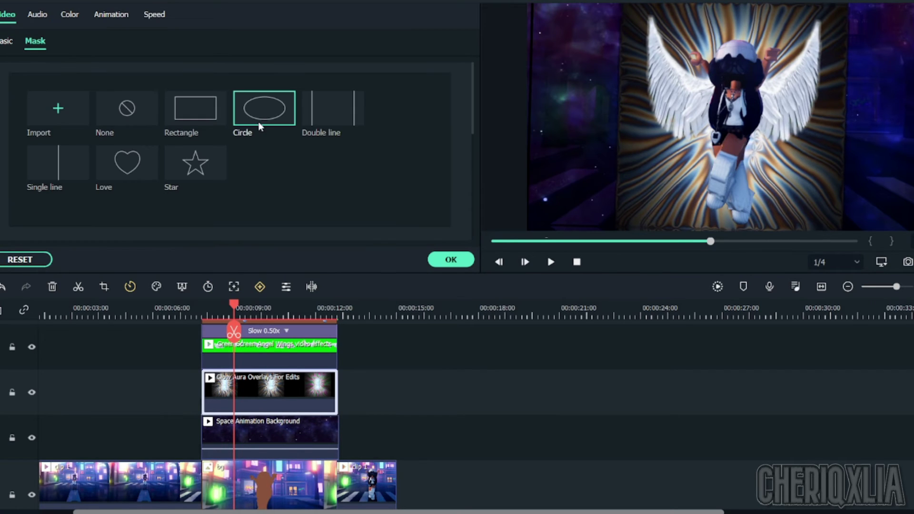
left_click(318, 112)
scroll(138, 162, "down", 3)
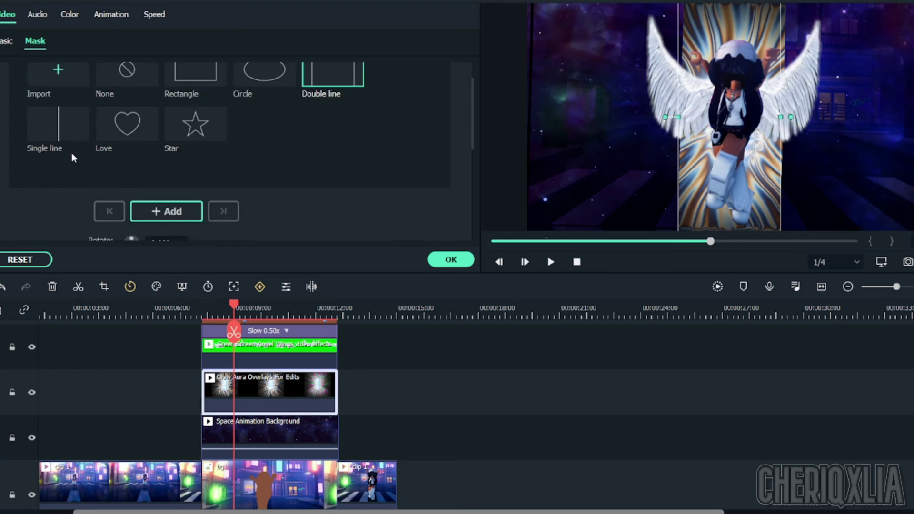
scroll(139, 163, "up", 3)
left_click(130, 109)
Step: Apply a Circle mask to the Glow Aura clip and stretch its height to 49.38
left_click(257, 114)
left_click_drag(732, 64, 732, 31)
scroll(236, 126, "down", 5)
left_click(128, 189)
left_click(128, 190)
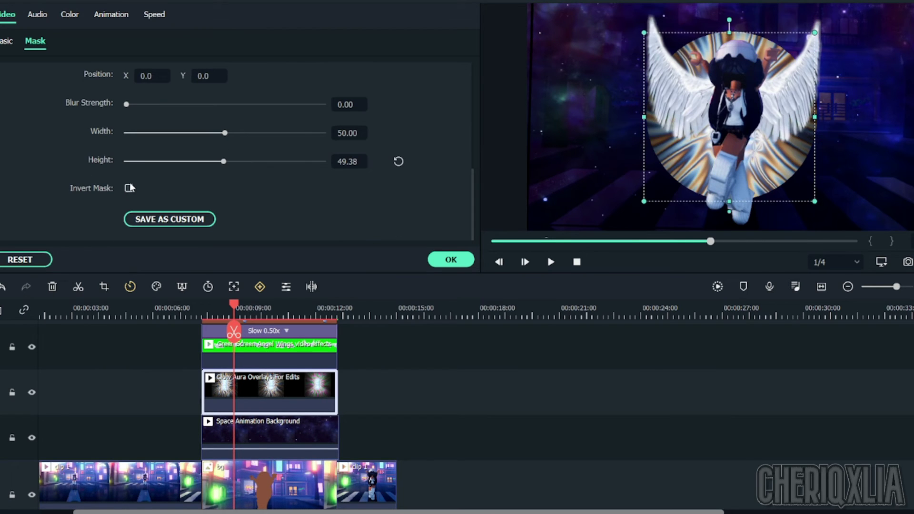
Step: Adjust the circle mask to blur strength 46.71, width 52.63, and height 33.55
left_click_drag(224, 161, 191, 162)
left_click_drag(127, 104, 217, 104)
scroll(213, 150, "up", 3)
scroll(212, 153, "down", 3)
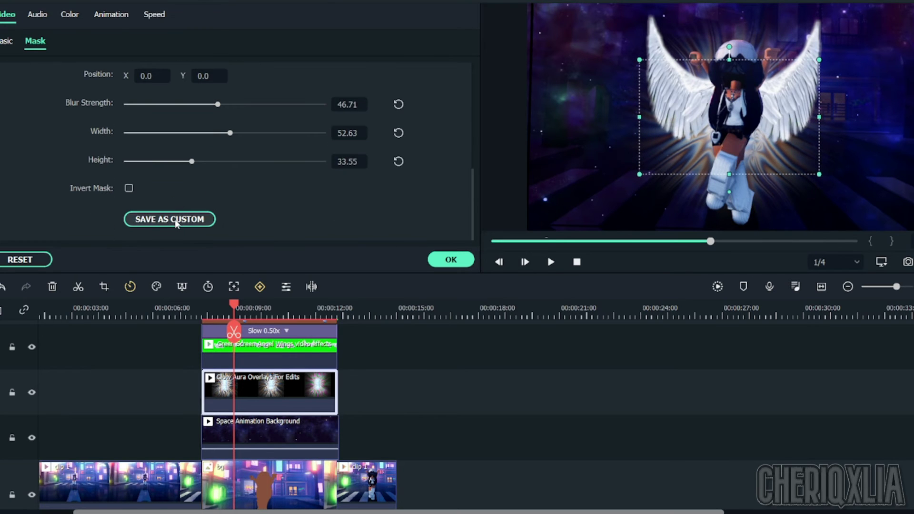
Step: Save the circle mask as a custom mask and apply the Glow Aura clip's settings
left_click(176, 220)
left_click(480, 266)
scroll(212, 198, "down", 3)
left_click(444, 260)
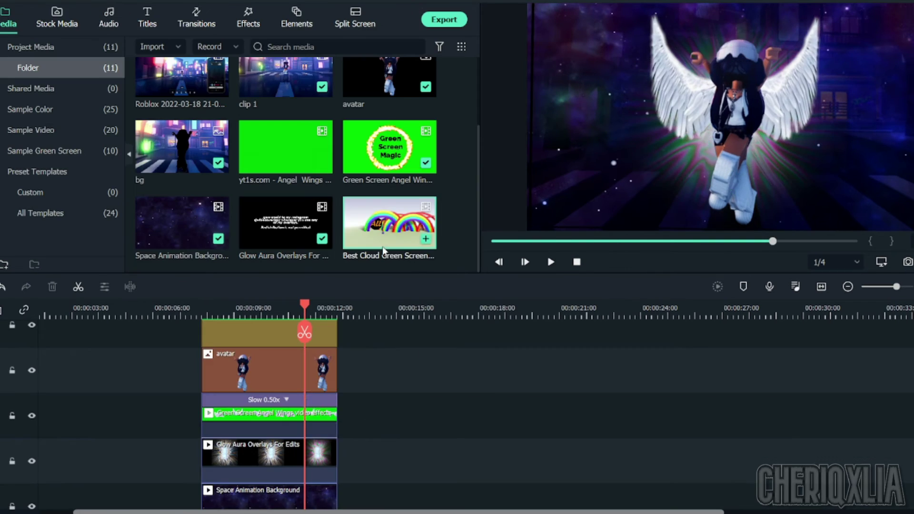
Step: Add the Best Cloud Green Screen clip between the wings and the Glow Aura, cut to match the avatar image's start and length
left_click_drag(383, 251, 469, 318)
left_click(545, 312)
left_click(545, 332)
left_click(495, 376)
key("Delete")
left_click_drag(576, 376, 233, 376)
left_click(337, 332)
key("Delete")
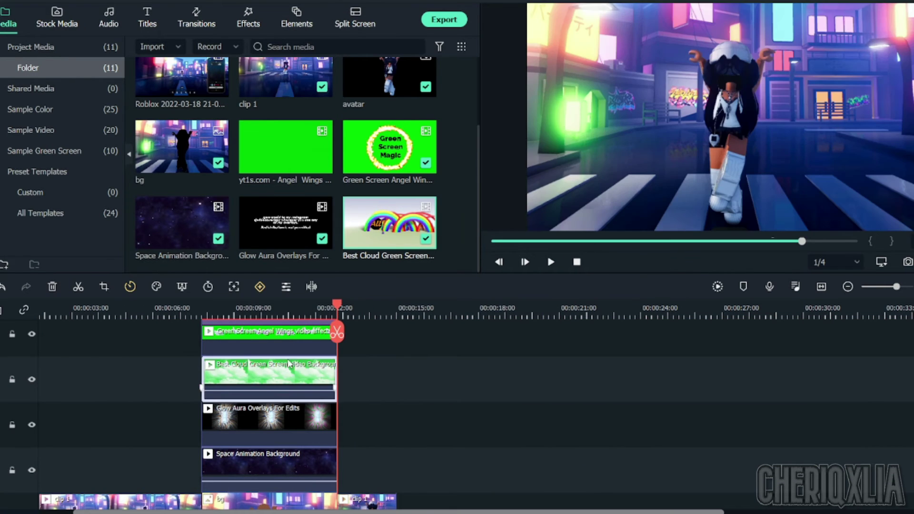
Step: Set the blending mode of the Best Cloud Green Screen clip to Color Burn
double_click(269, 374)
left_click(206, 156)
left_click(202, 243)
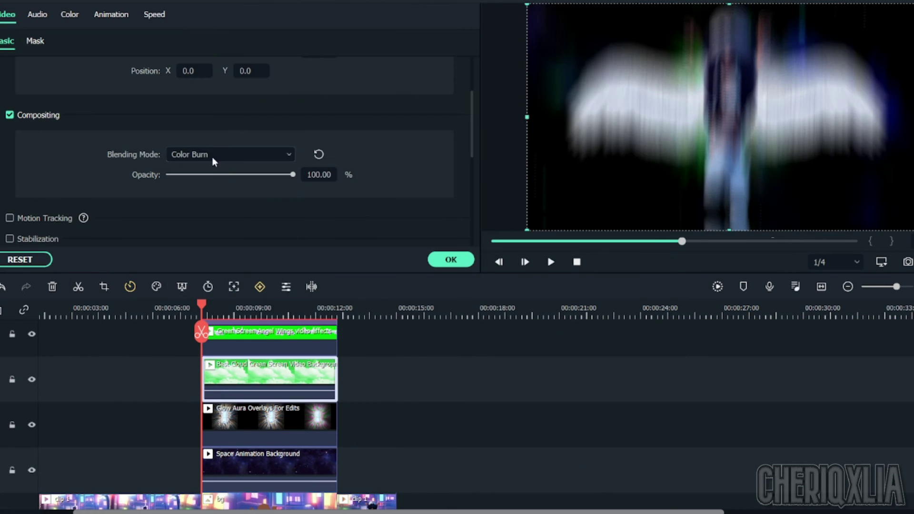
Step: Switch the Best Cloud Green Screen clip's blending mode to Normal and key out its green with Chroma Key
left_click(212, 156)
left_click(200, 179)
scroll(196, 187, "down", 10)
scroll(196, 187, "up", 5)
left_click(20, 198)
scroll(235, 173, "down", 5)
left_click_drag(203, 304, 243, 310)
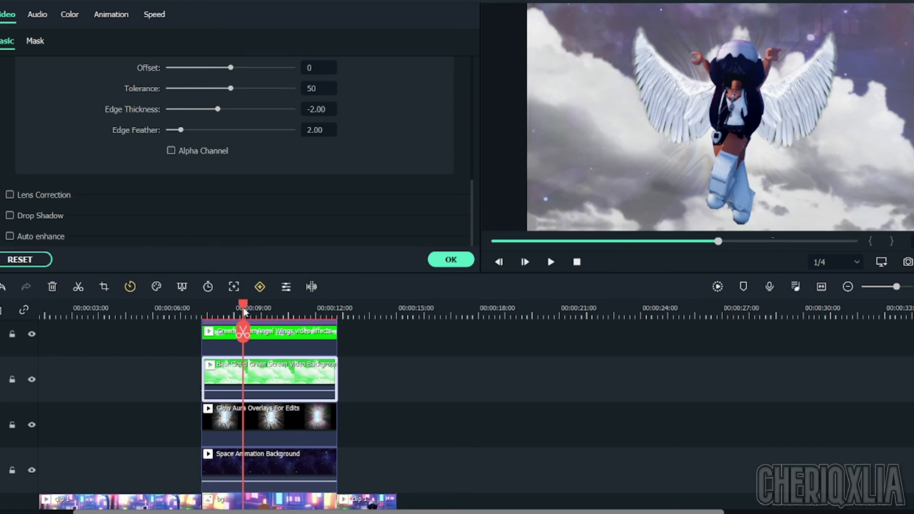
Step: Set the cloud clip's blending mode to Soft Light at 88.54% opacity, render the preview, and apply the settings
scroll(229, 104, "up", 8)
scroll(237, 123, "down", 4)
left_click(218, 62)
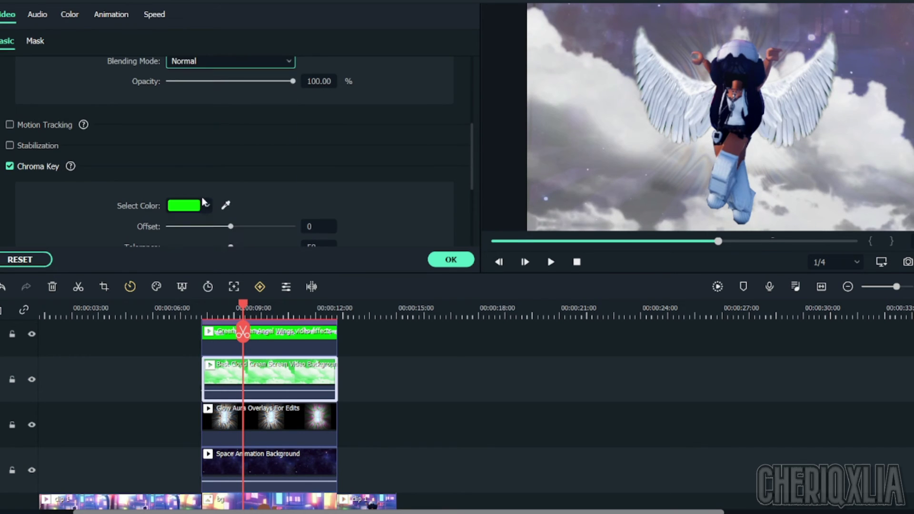
left_click(201, 196)
left_click(207, 62)
scroll(203, 176, "down", 2)
left_click(206, 194)
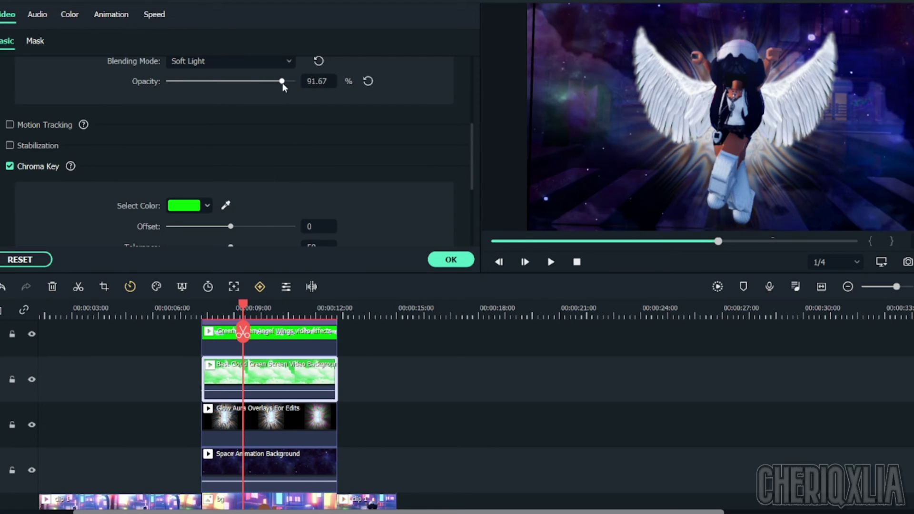
left_click(717, 287)
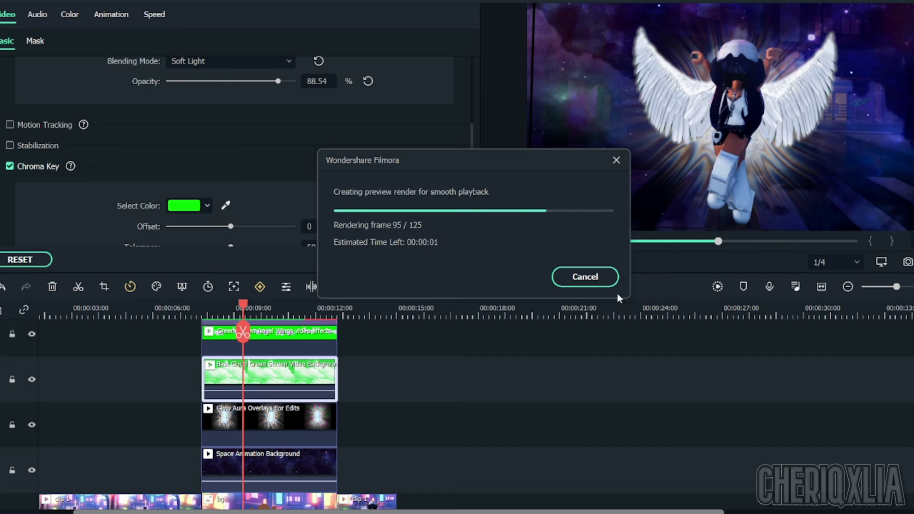
scroll(338, 357, "up", 1)
left_click(451, 259)
Step: Duplicate the short shake effect above the Mild effect and place the copy on its track where the avatar image ends
scroll(248, 361, "up", 2)
left_click(214, 340)
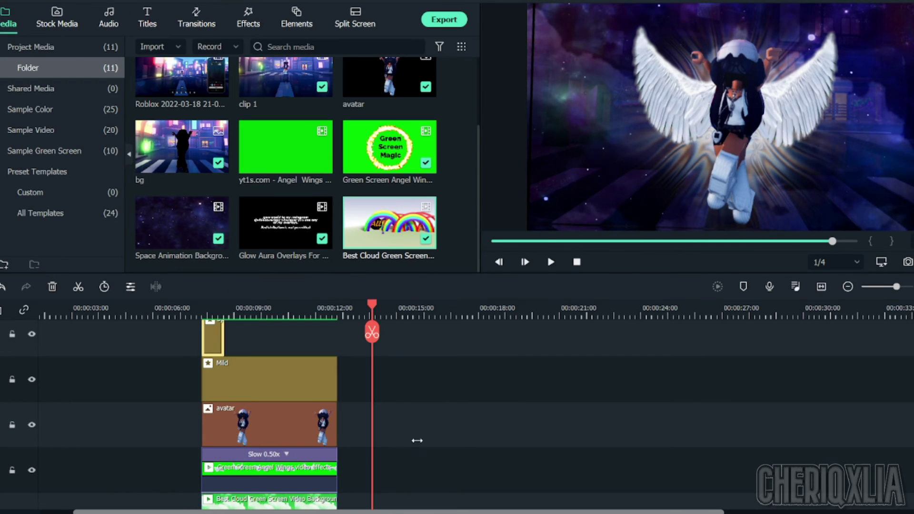
key("ctrl+v")
left_click_drag(384, 469, 401, 385)
key("ctrl+z")
key("ctrl+z")
left_click(433, 311)
key("ctrl+v")
left_click_drag(445, 469, 352, 366)
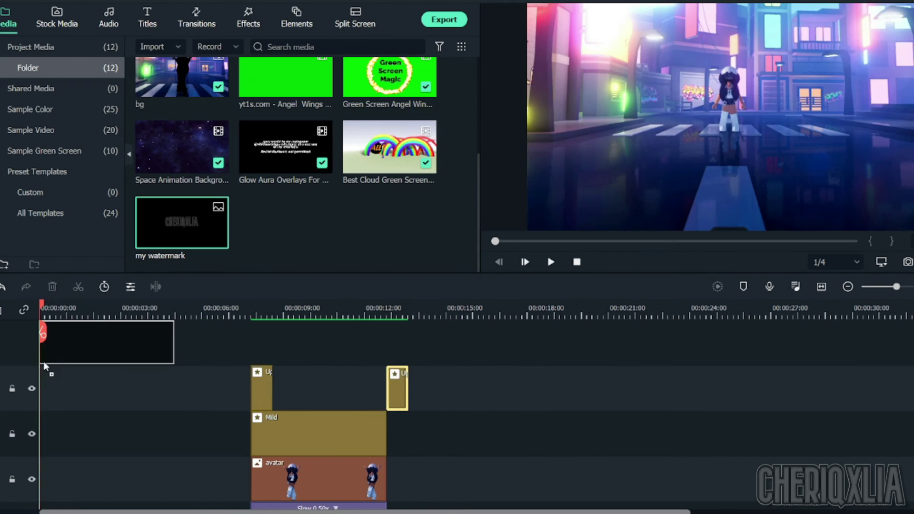
Step: Stretch the my watermark image on the uppermost track over the whole video, with scale 77.08% and Y position -472.5
left_click_drag(174, 384, 475, 383)
mouse_move(438, 384)
left_mouse_down()
mouse_move(491, 389)
mouse_move(423, 389)
mouse_move(445, 389)
left_mouse_up()
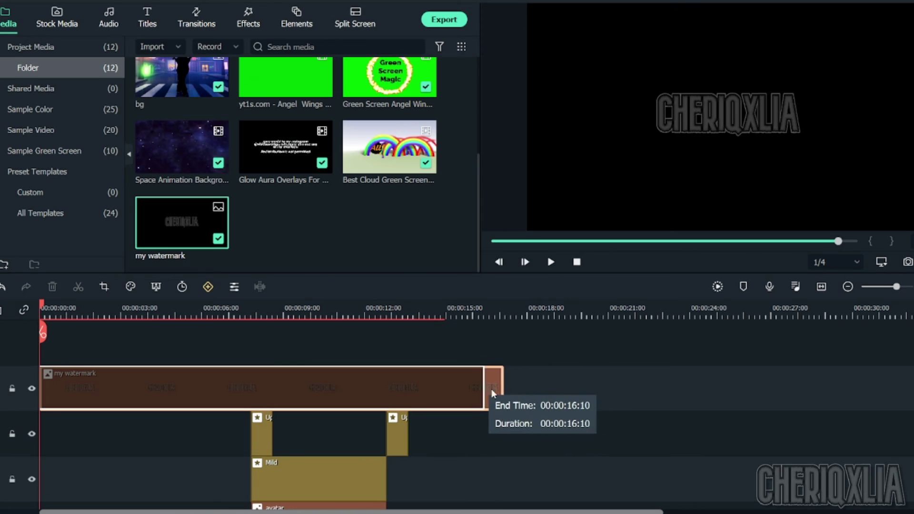
double_click(201, 370)
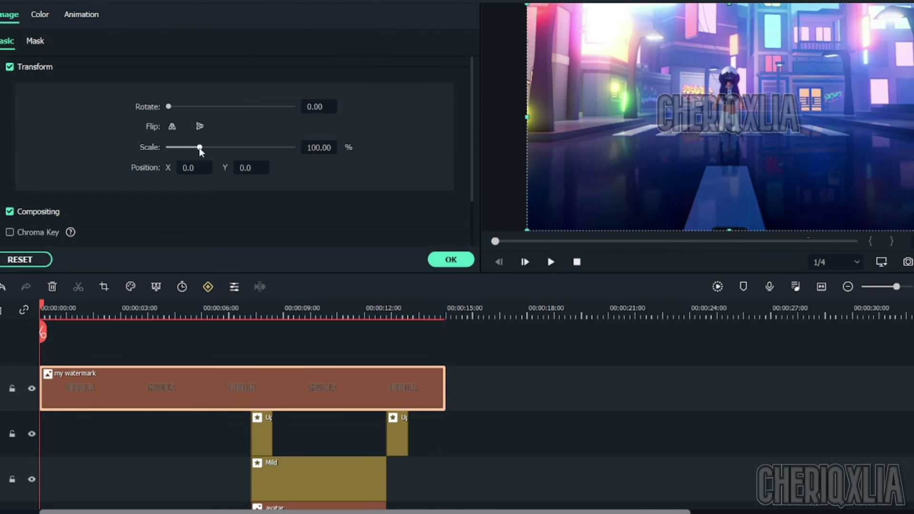
left_click_drag(200, 148, 193, 148)
left_click_drag(259, 165, 200, 167)
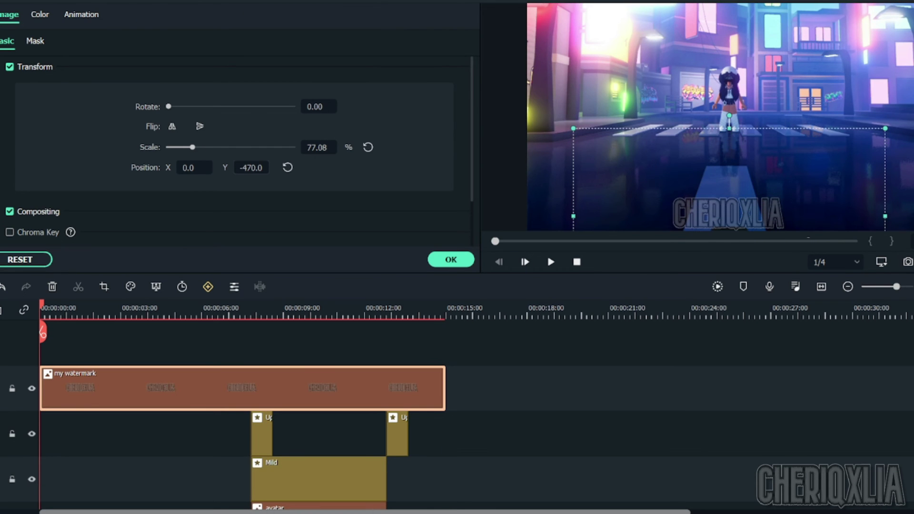
left_click(465, 262)
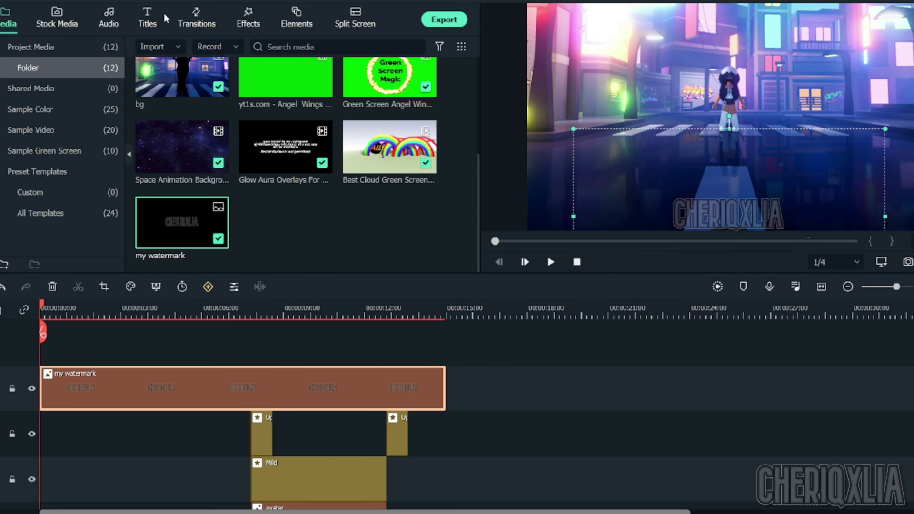
right_click(134, 373)
left_click(414, 98)
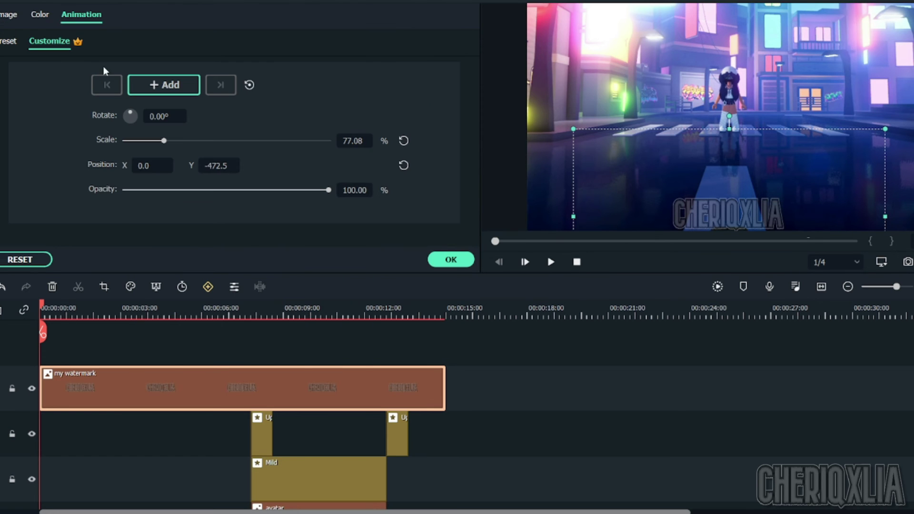
left_click(9, 41)
scroll(248, 176, "down", 10)
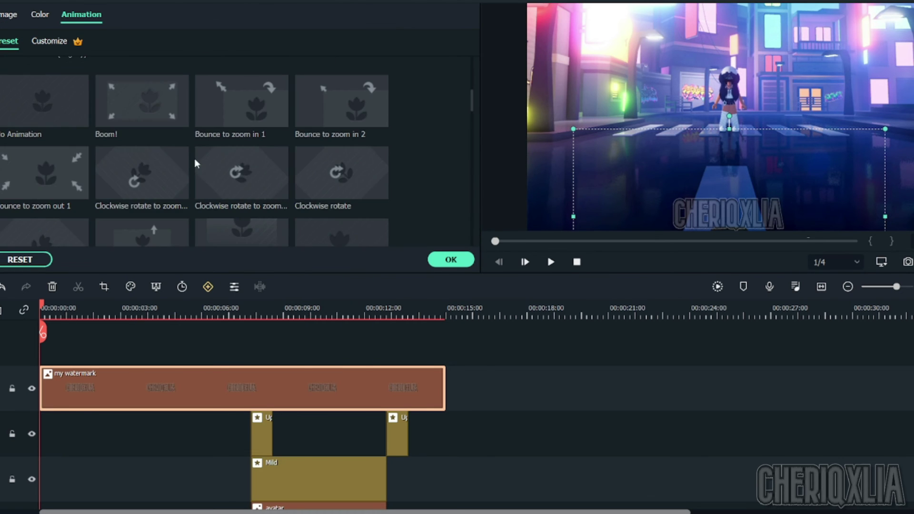
scroll(195, 164, "down", 5)
left_click(18, 16)
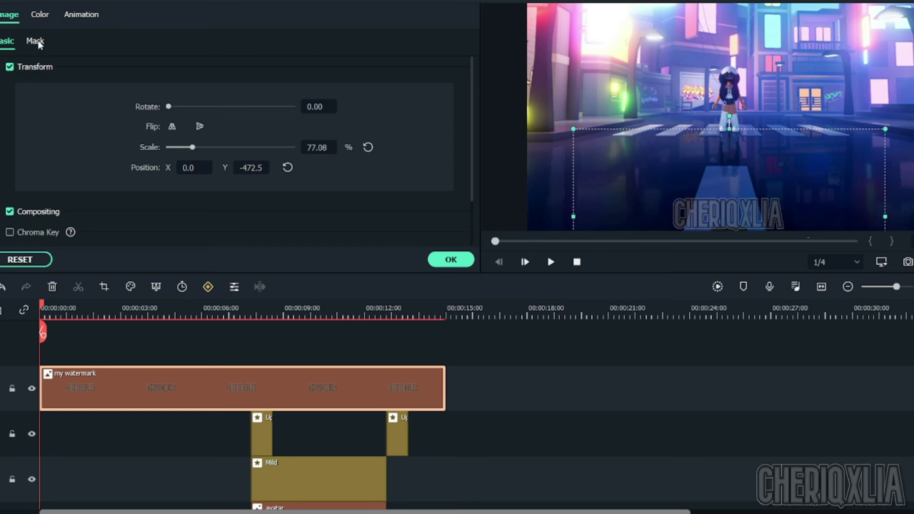
Step: Try several mask shapes, including Double line, on the watermark image
left_click(35, 41)
left_click(264, 108)
left_click(194, 162)
left_click(54, 164)
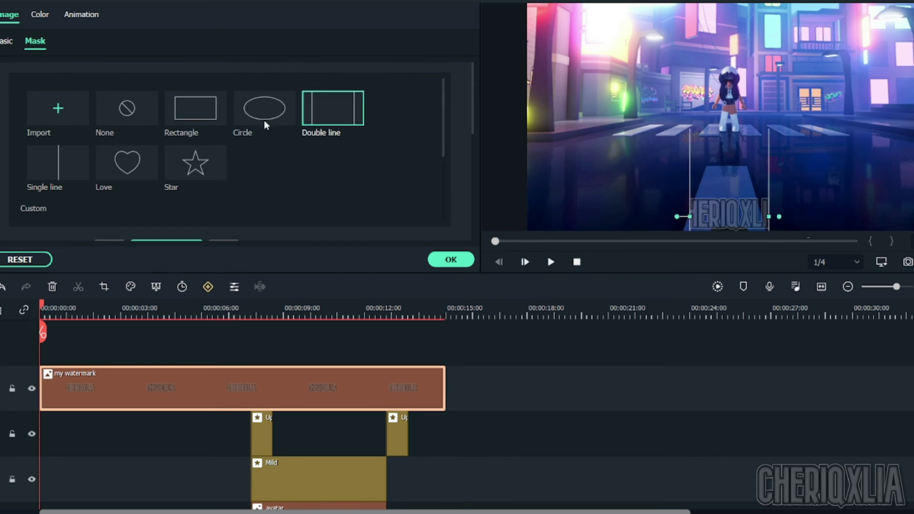
scroll(167, 128, "down", 3)
left_click(81, 14)
scroll(470, 140, "up", 10)
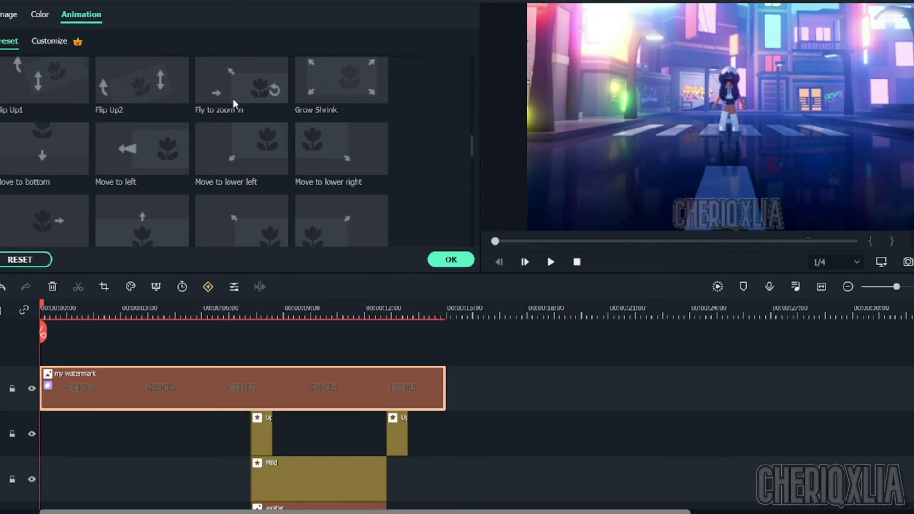
scroll(481, 134, "up", 5)
left_click(21, 151)
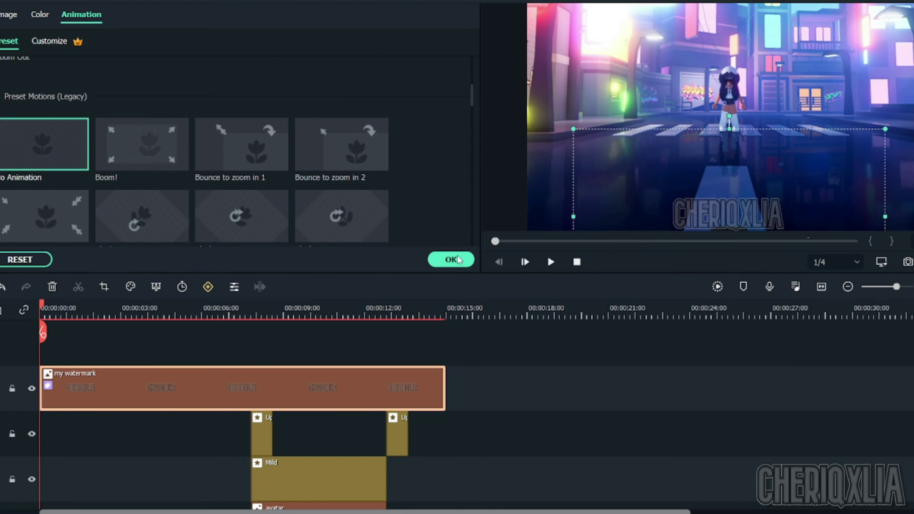
Step: Keyframe the watermark's opacity to fade in to 100% over about the first second and fade out at the clip's end
left_click(47, 44)
left_click(137, 89)
key("ctrl+z")
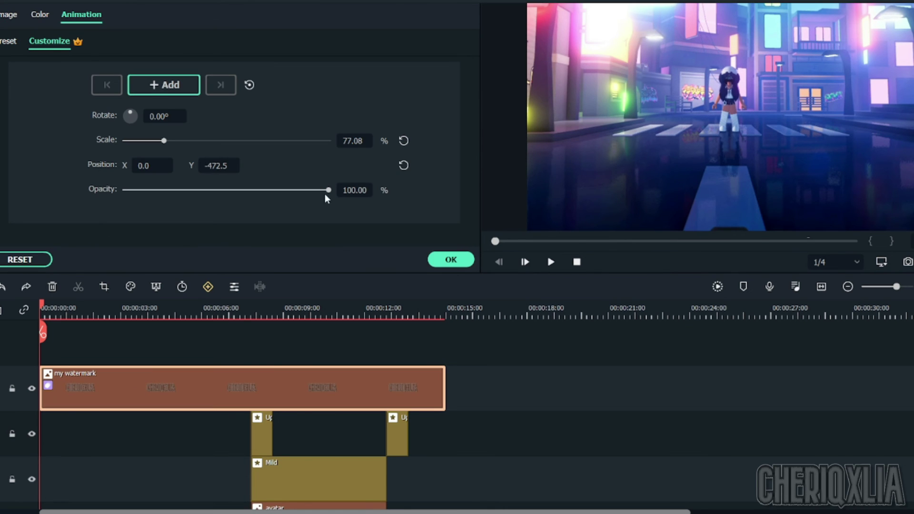
left_click_drag(327, 191, 125, 190)
scroll(62, 303, "up", 1)
left_click(45, 309)
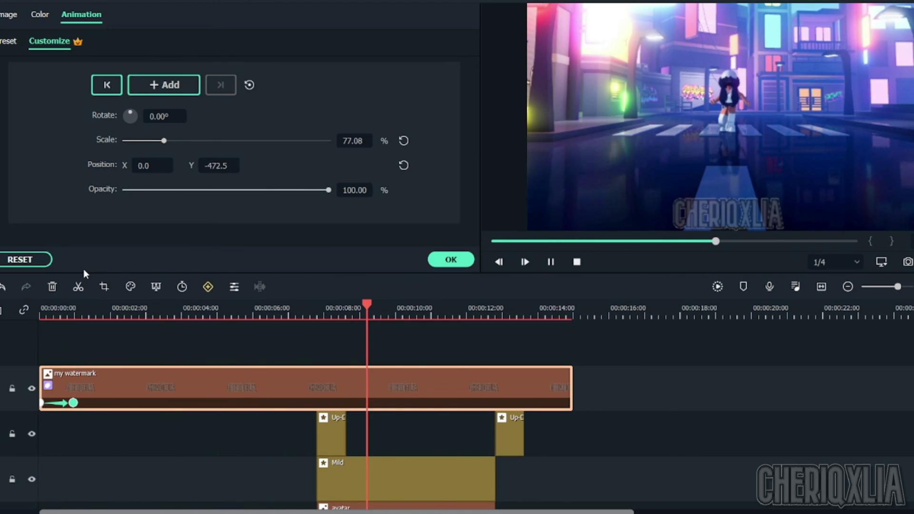
key("space")
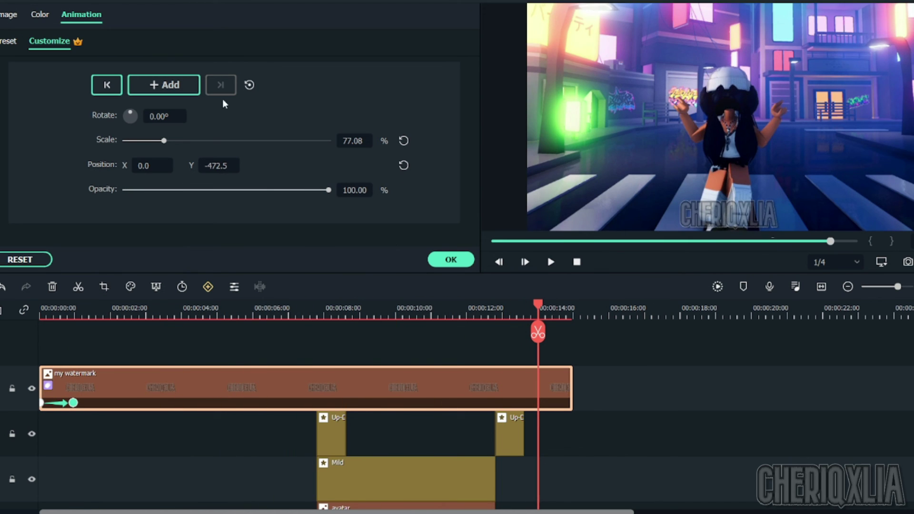
left_click(572, 311)
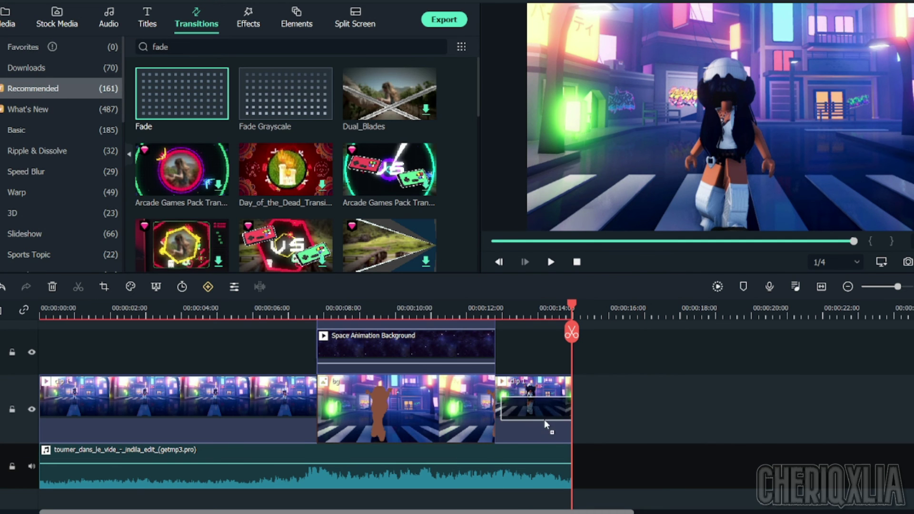
Step: Apply the Fade transition to the end of the last clip and the start of the first clip, rendering the preview
left_click_drag(544, 419, 547, 414)
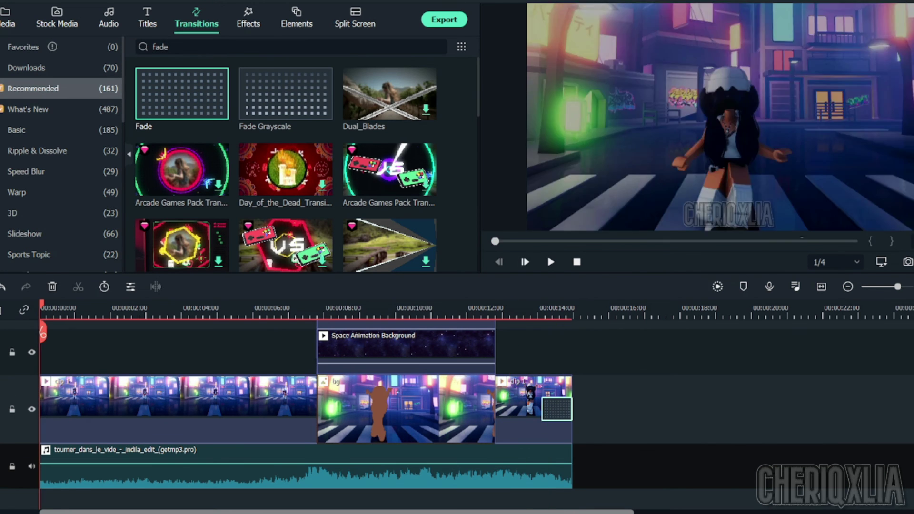
left_click(717, 287)
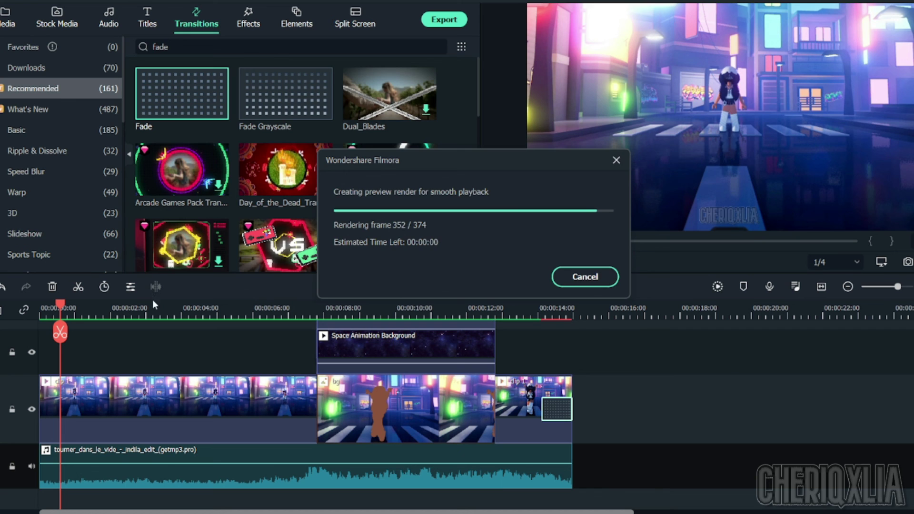
left_click(50, 198)
scroll(256, 196, "down", 5)
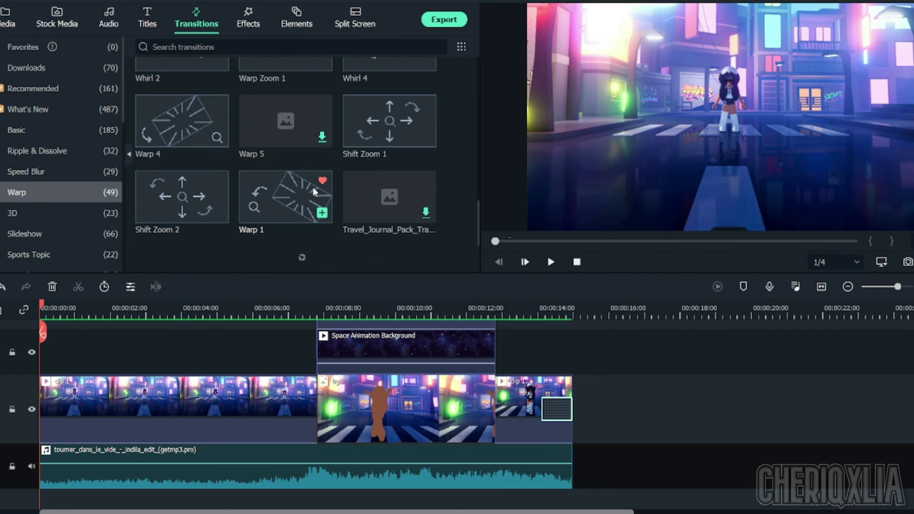
left_click(49, 126)
left_click_drag(286, 93, 109, 410)
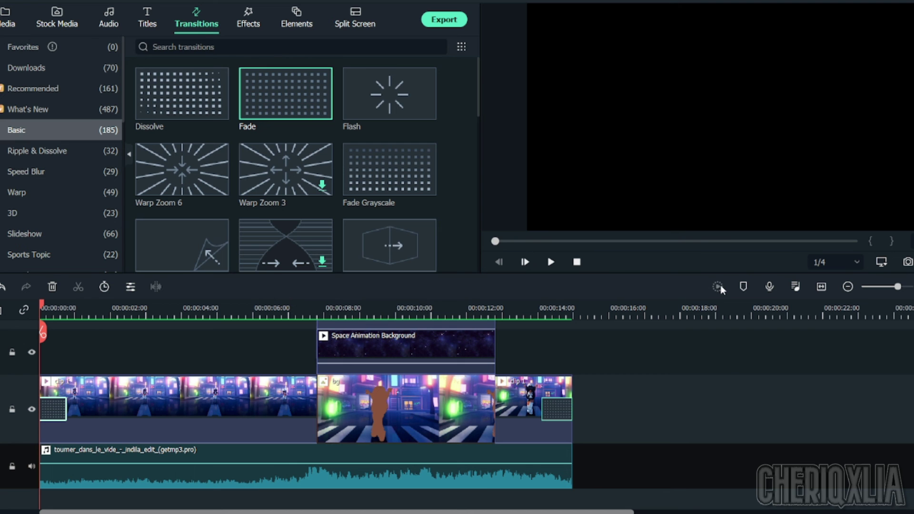
Step: Shift the music slightly later so its beat drop meets the start of the freeze frame, and play back the edit
key("space")
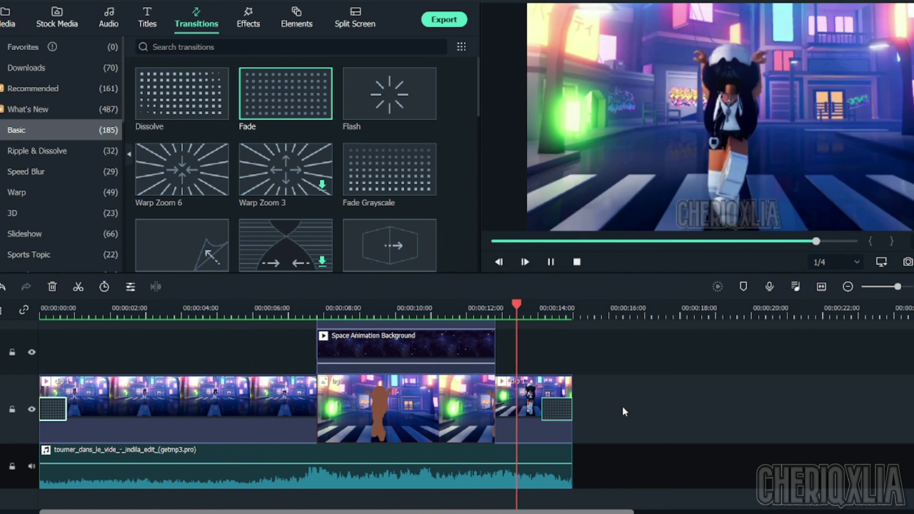
left_click_drag(570, 328, 289, 352)
left_click(66, 464)
left_click_drag(40, 474, 45, 473)
left_click_drag(119, 457, 113, 457)
key("space")
key("space")
left_click_drag(304, 453, 327, 453)
right_click(601, 400)
left_click_drag(507, 453, 513, 453)
left_click_drag(50, 478, 3, 482)
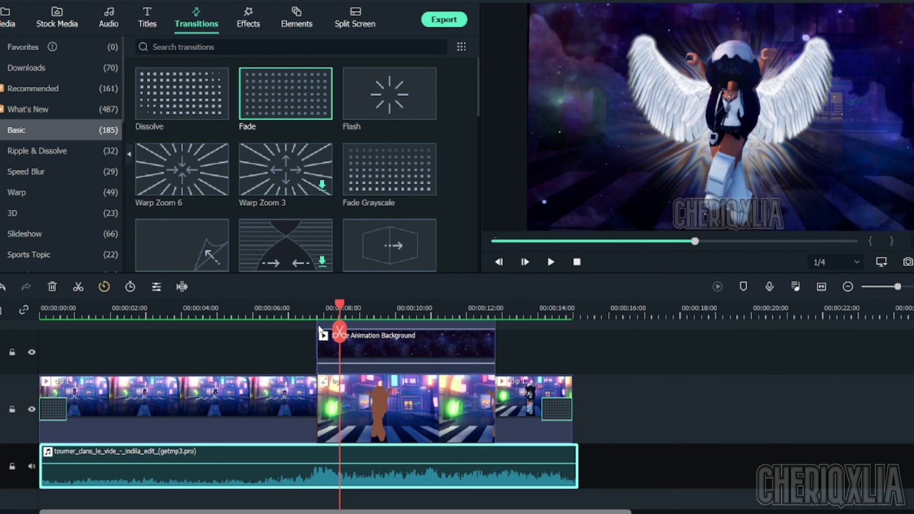
key("space")
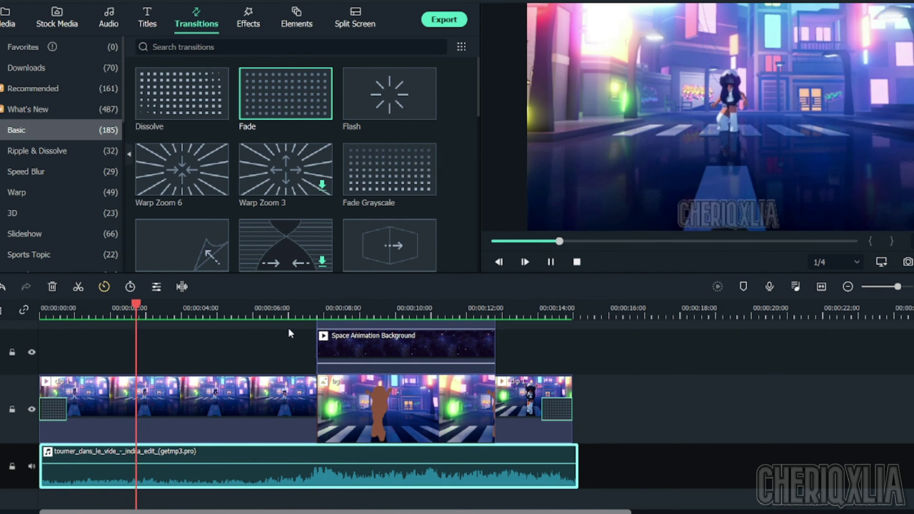